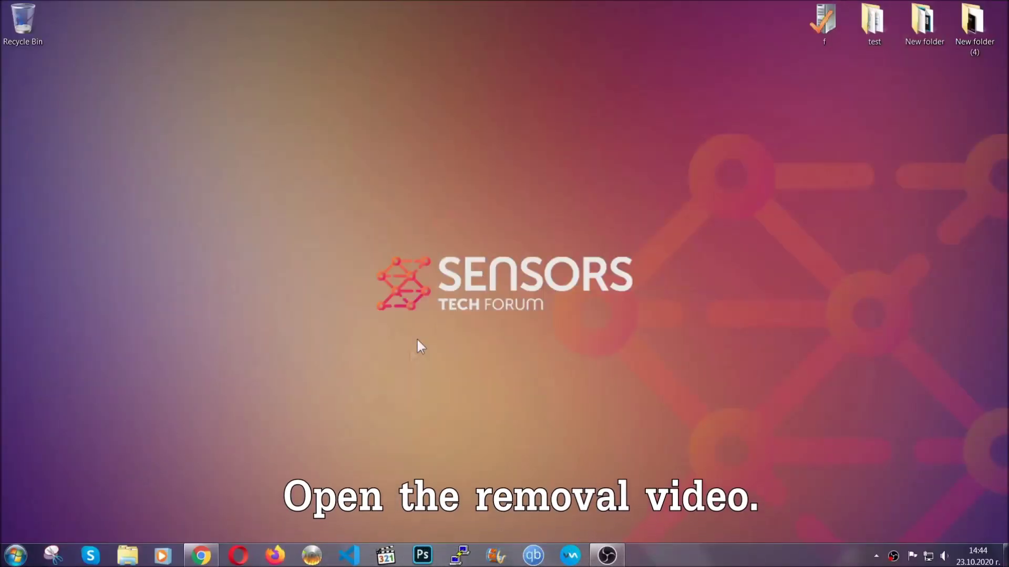
- Get SpyHunter-Installer.exe through the ransomware removal video's description link and launch it
{"action": "left_click", "coordinate": [201, 556]}
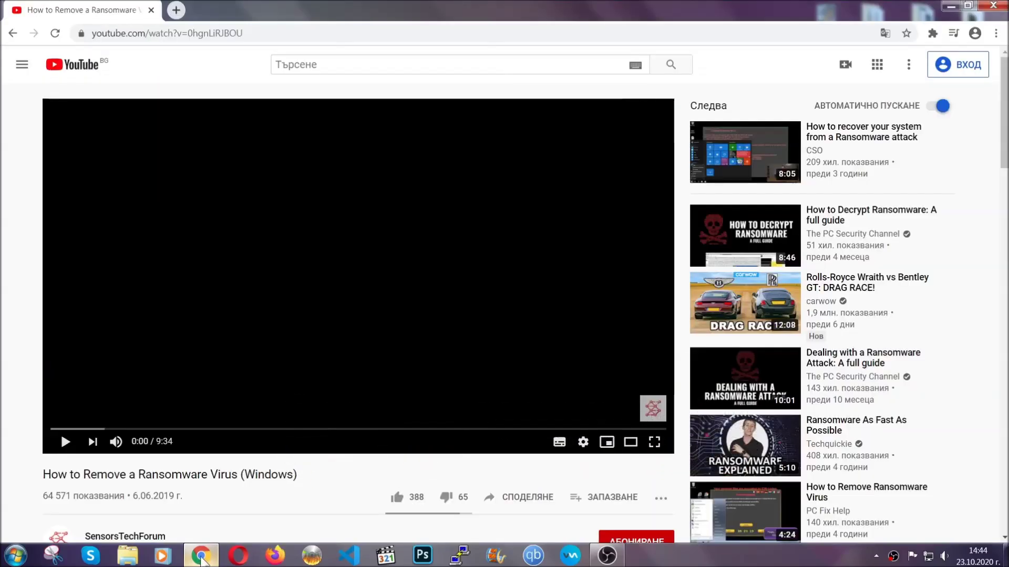
{"action": "scroll", "coordinate": [184, 428], "scroll_direction": "down", "scroll_amount": 4}
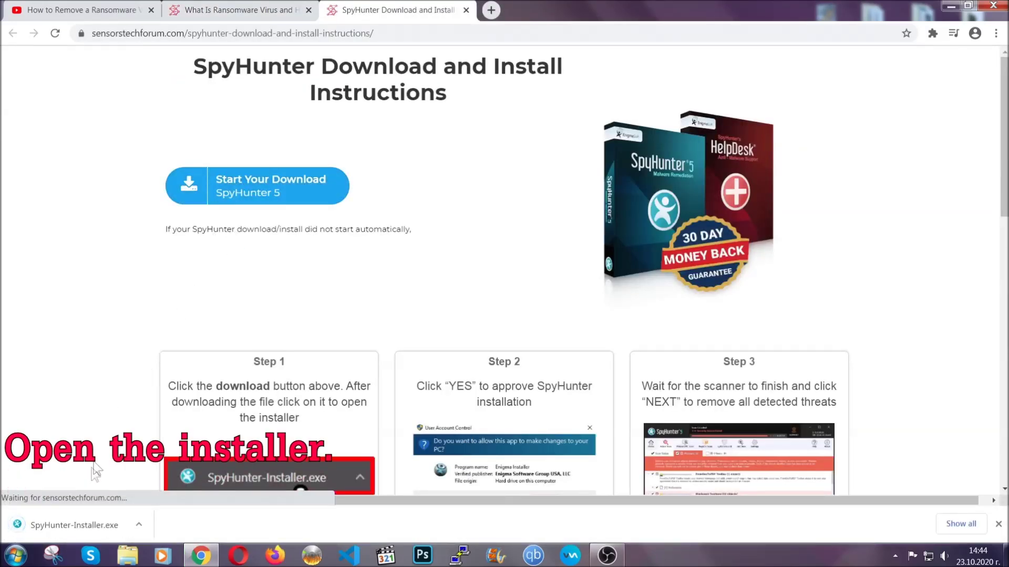
{"action": "left_click", "coordinate": [76, 527]}
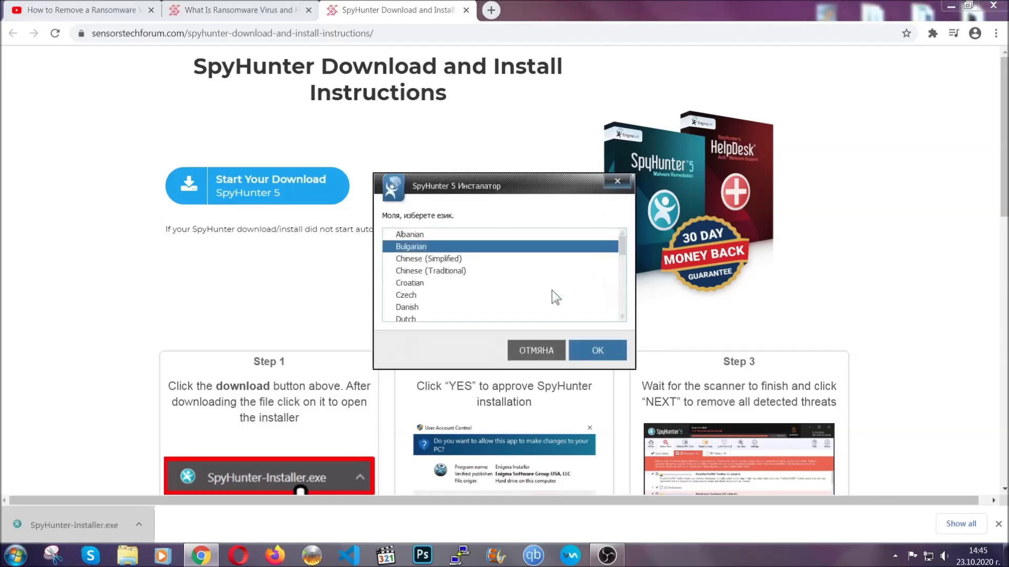
- Install SpyHunter 5 in English, accepting the EULA and Privacy Policy, and finish setup
{"action": "scroll", "coordinate": [518, 288], "scroll_direction": "down", "scroll_amount": 2}
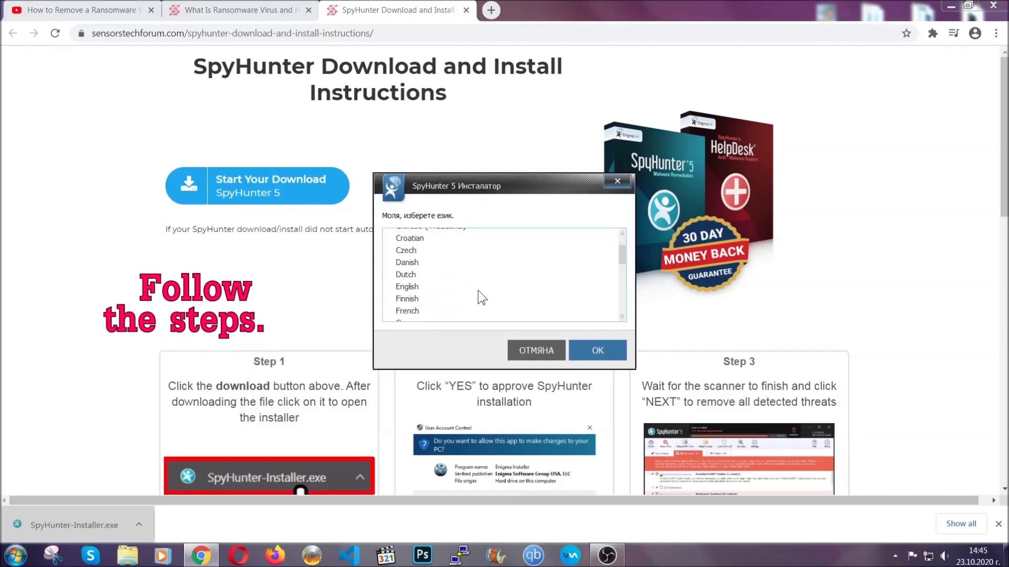
{"action": "left_click", "coordinate": [474, 288]}
{"action": "left_click", "coordinate": [585, 350]}
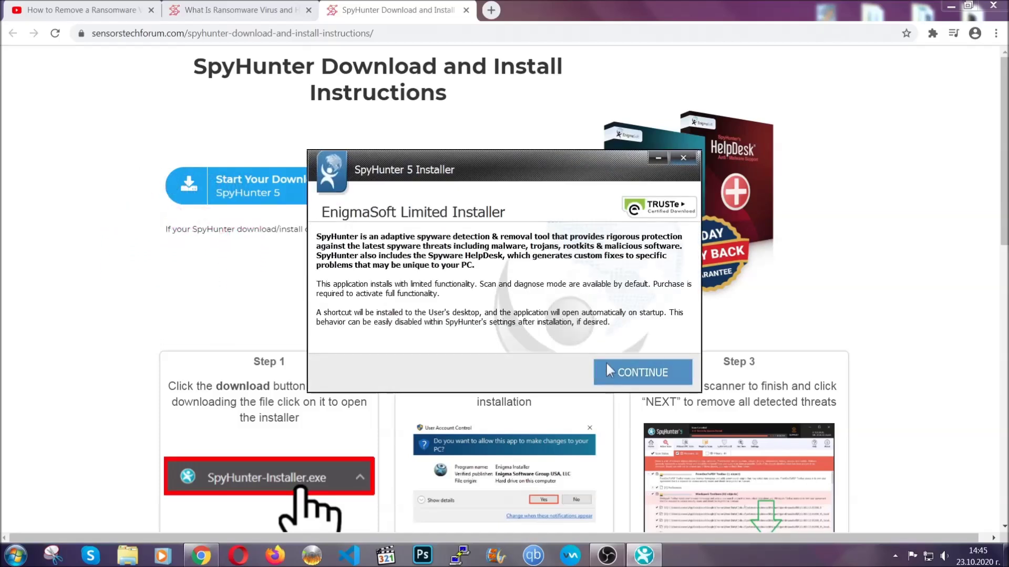
{"action": "left_click", "coordinate": [608, 365]}
{"action": "left_click", "coordinate": [578, 339]}
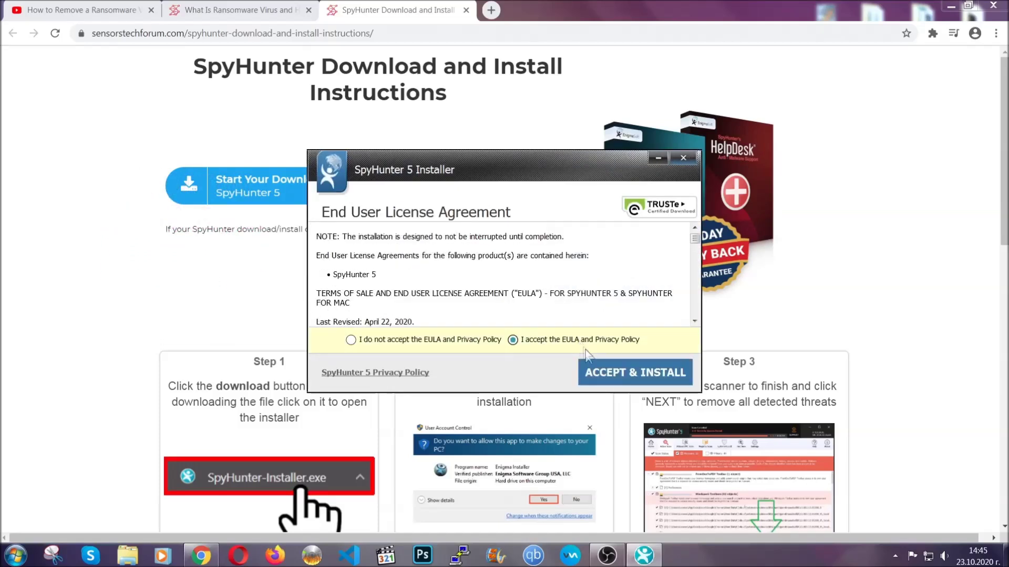
{"action": "left_click", "coordinate": [601, 370]}
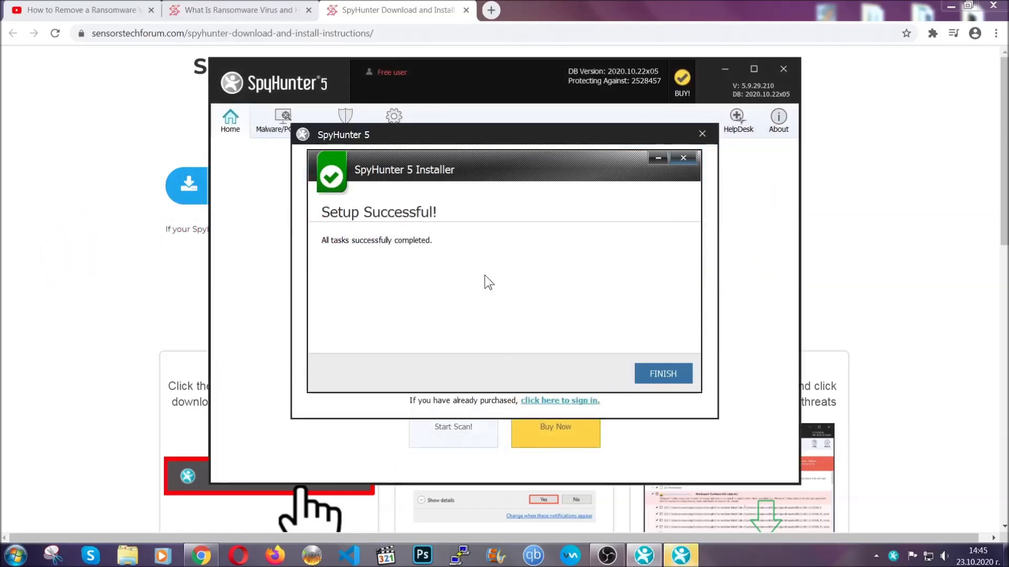
{"action": "left_click", "coordinate": [645, 375]}
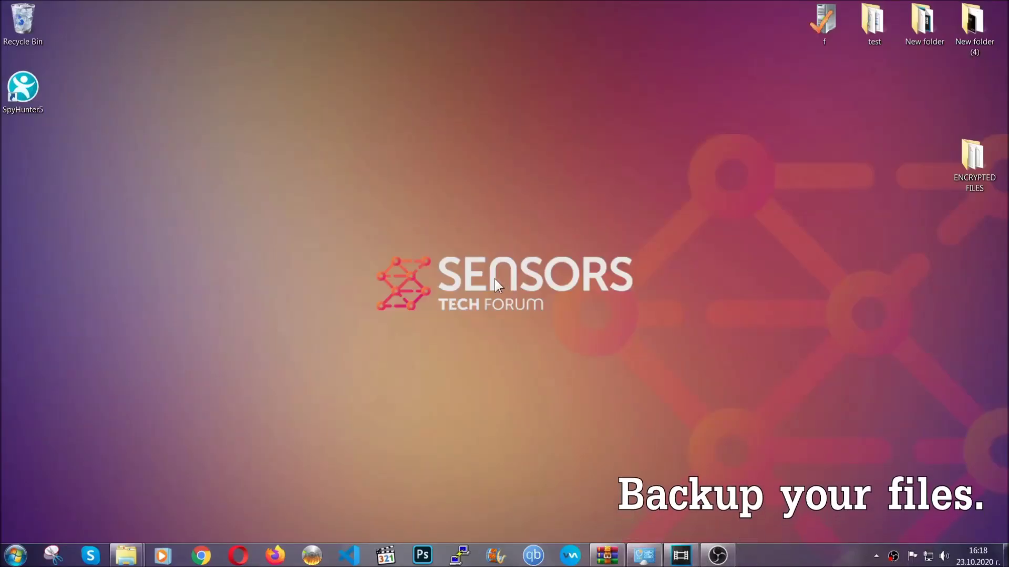
- Select and copy the six .efji files in the ENCRYPTED FILES folder
{"action": "double_click", "coordinate": [967, 162]}
{"action": "left_click_drag", "start_coordinate": [378, 262], "coordinate": [787, 187]}
{"action": "right_click", "coordinate": [787, 187]}
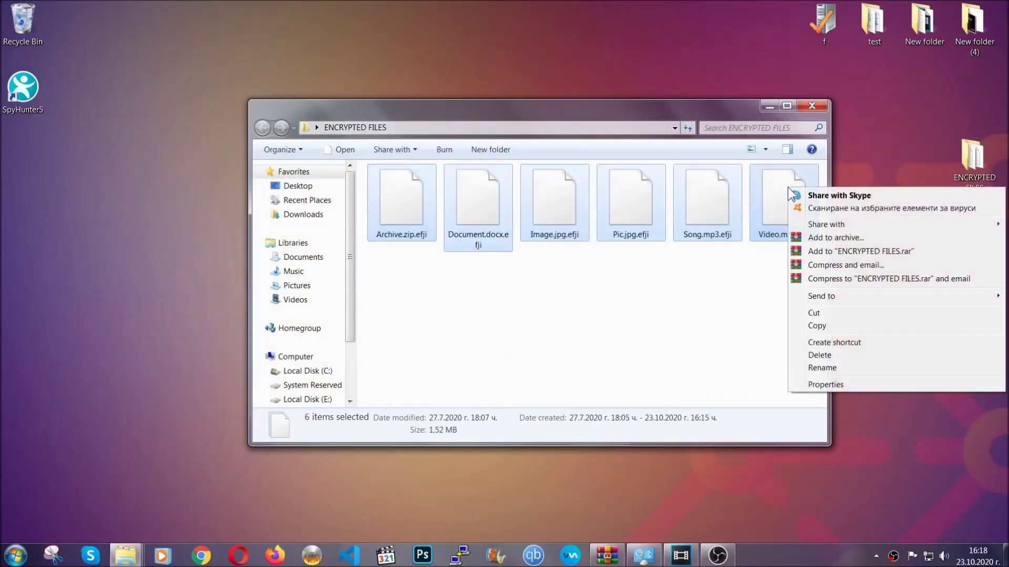
{"action": "left_click", "coordinate": [817, 326]}
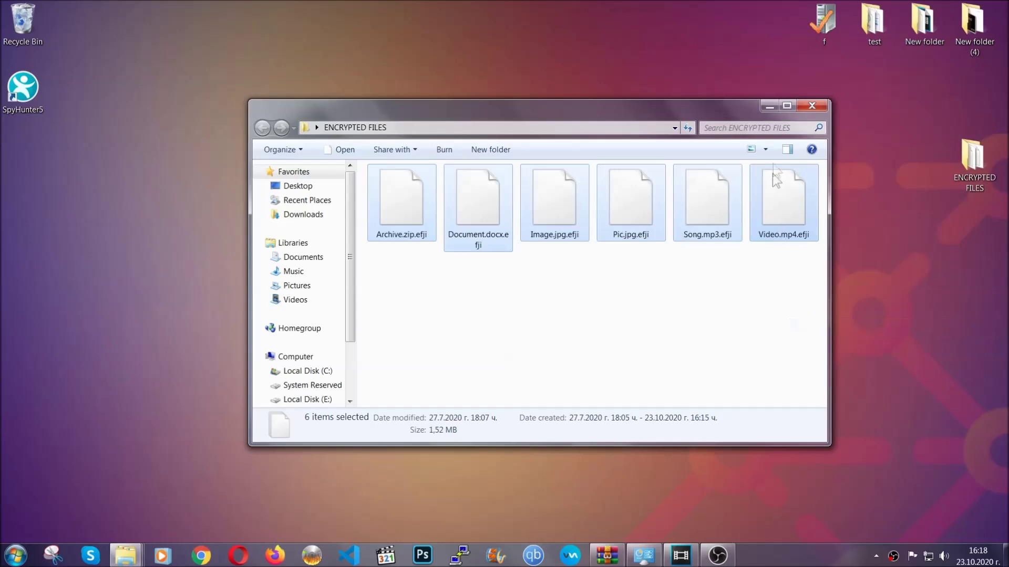
- Paste the six copied files onto FLASH DRIVE (H:) and close the drive window
{"action": "left_click", "coordinate": [769, 106]}
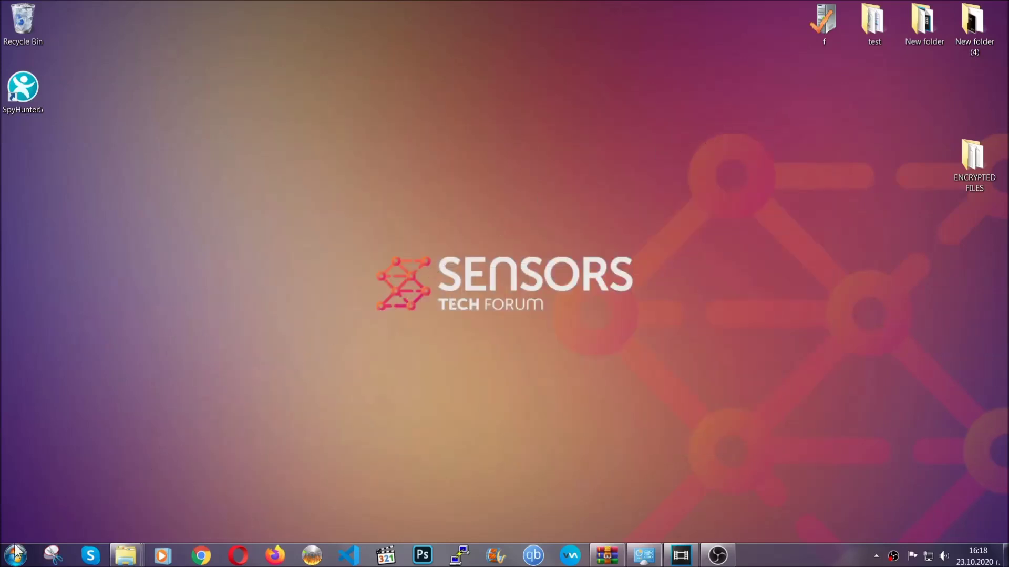
{"action": "left_click", "coordinate": [16, 555]}
{"action": "left_click", "coordinate": [192, 393]}
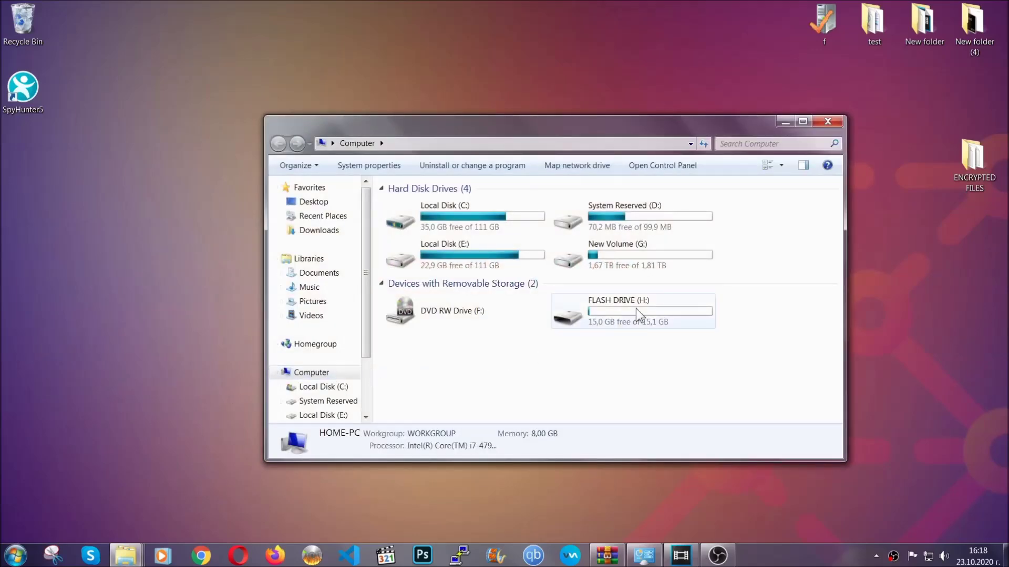
{"action": "double_click", "coordinate": [636, 308]}
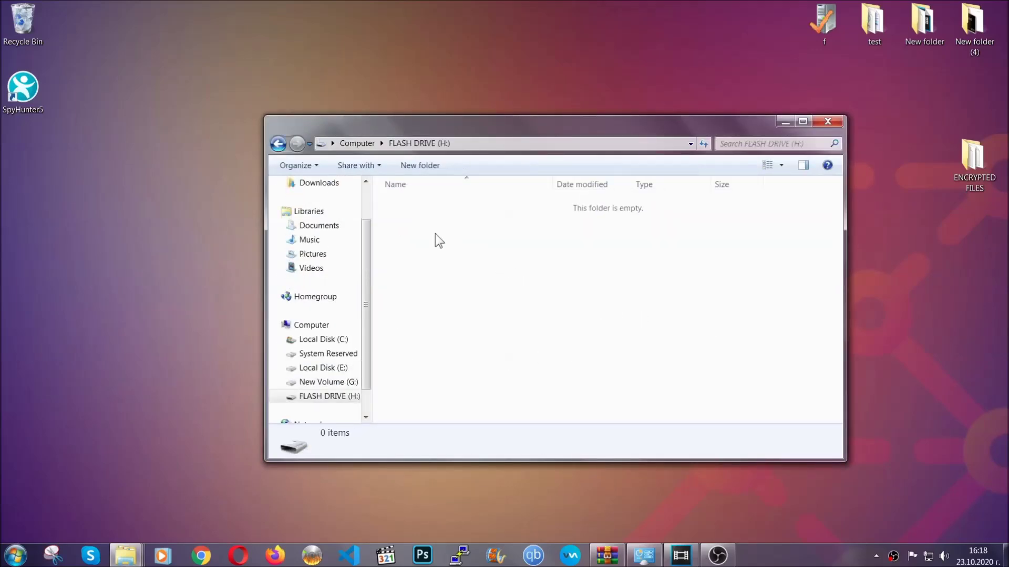
{"action": "right_click", "coordinate": [435, 234]}
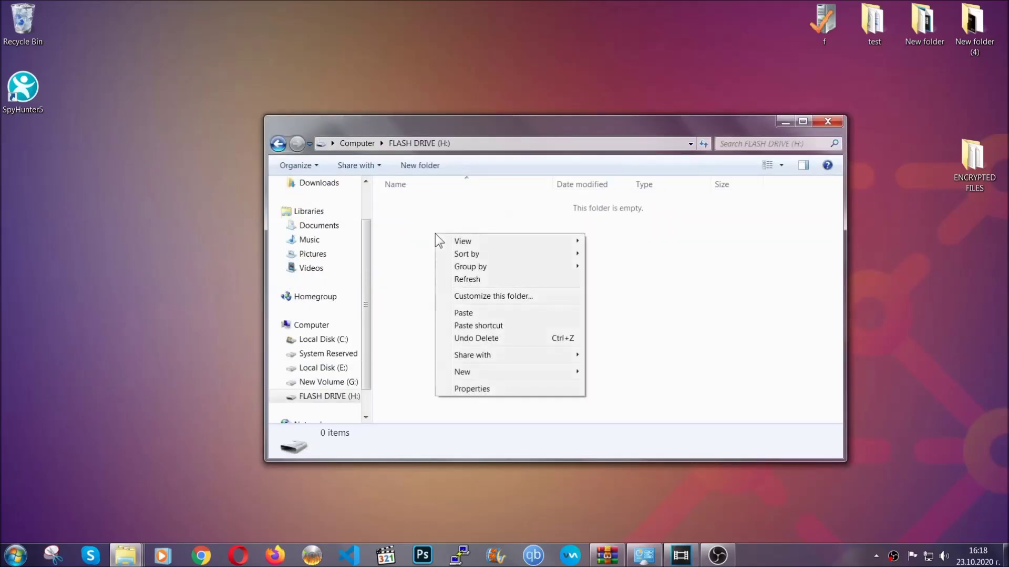
{"action": "left_click", "coordinate": [459, 313]}
{"action": "left_click", "coordinate": [460, 314]}
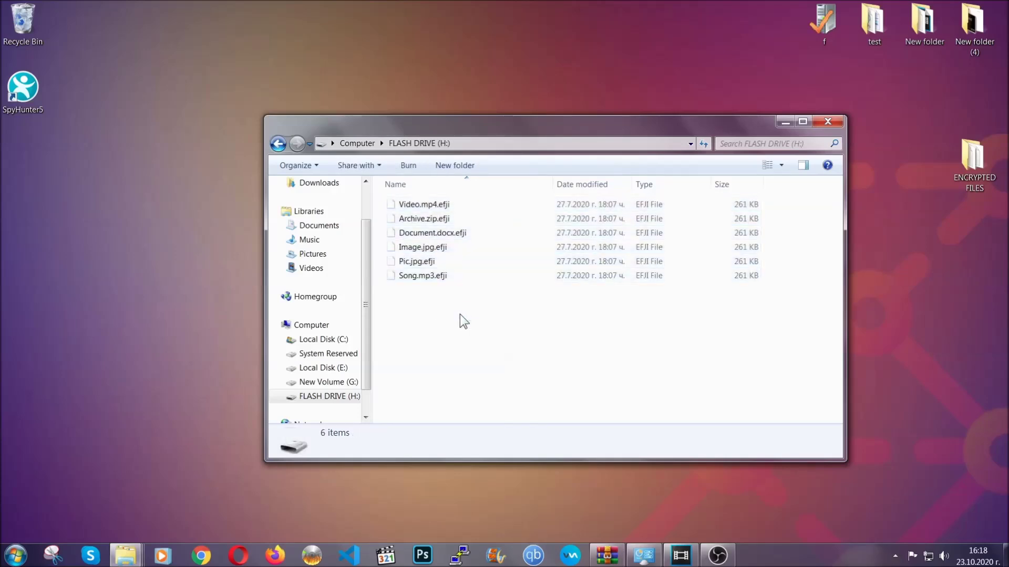
{"action": "left_click", "coordinate": [828, 123]}
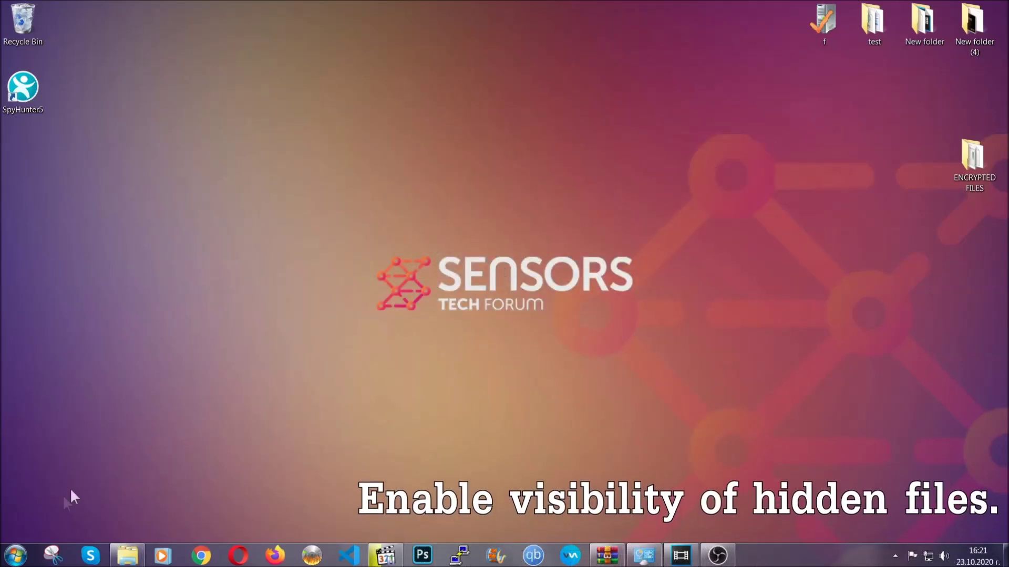
- Find 'show hidden files and folders' via Start search and enable showing hidden files, folders, and drives
{"action": "left_click", "coordinate": [16, 555]}
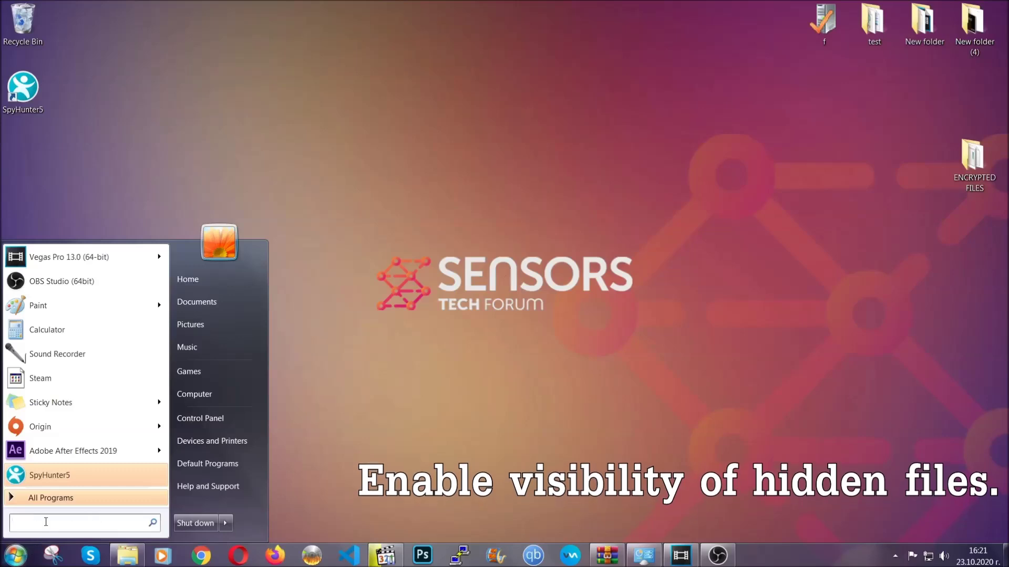
{"action": "left_click", "coordinate": [47, 520]}
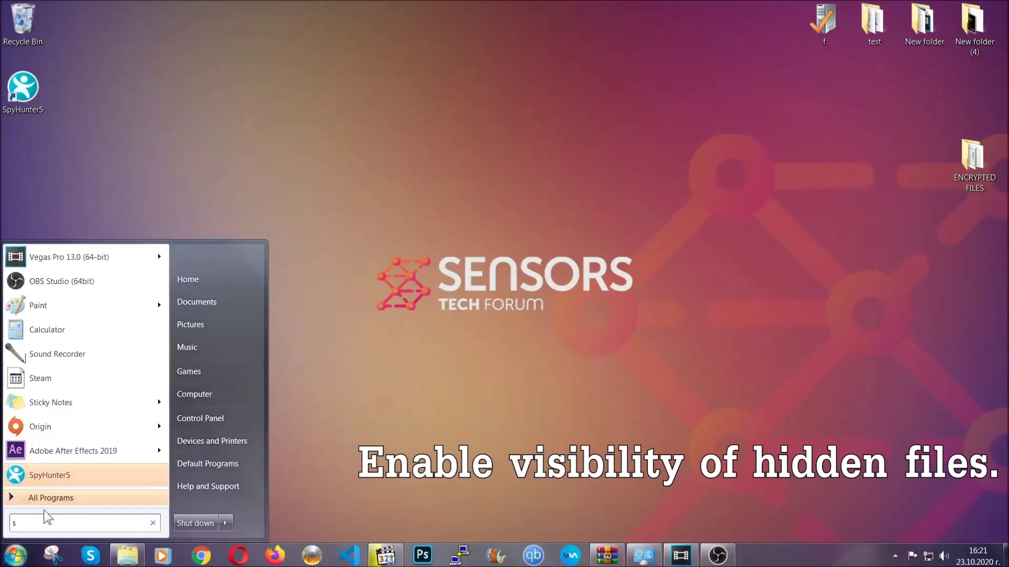
{"action": "type", "text": "showh"}
{"action": "key", "text": "BackSpace"}
{"action": "type", "text": "hidden f"}
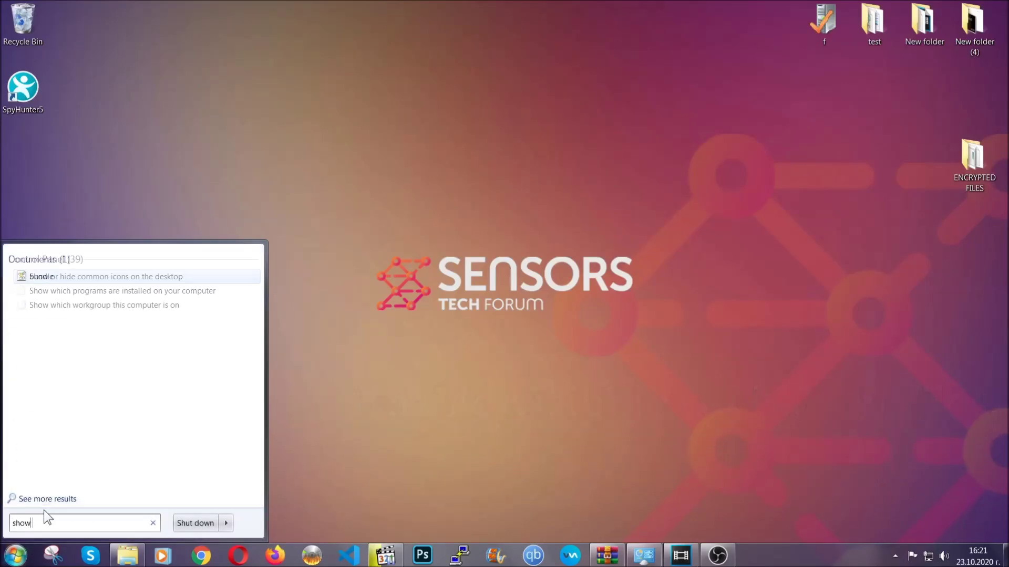
{"action": "type", "text": "iles and folders"}
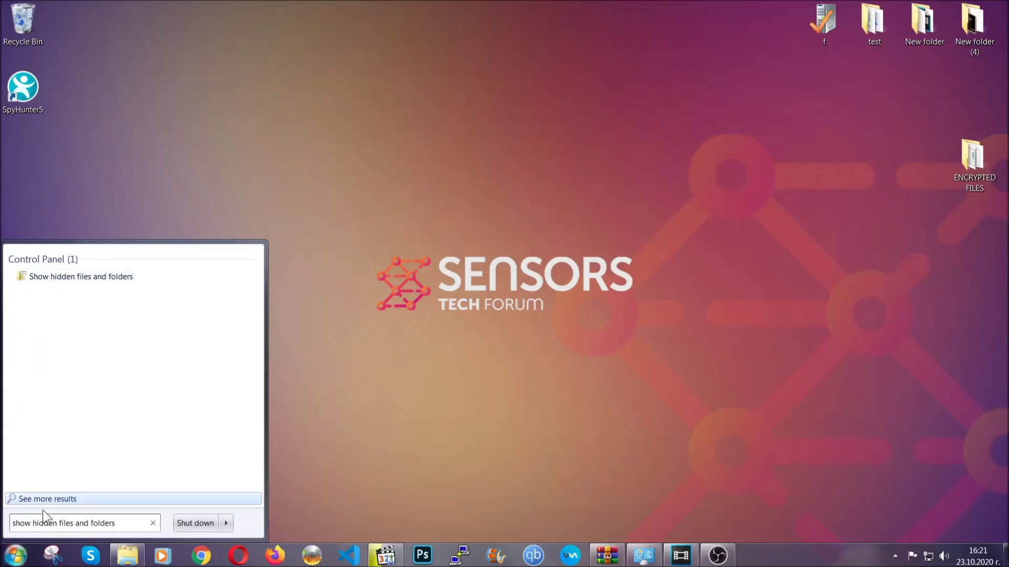
{"action": "left_click", "coordinate": [120, 279]}
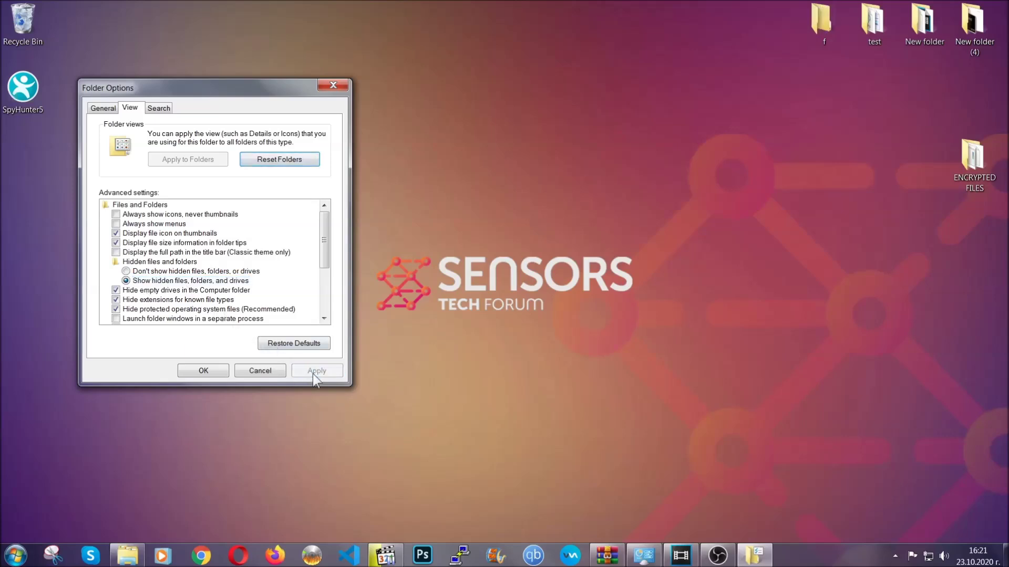
{"action": "left_click", "coordinate": [199, 371]}
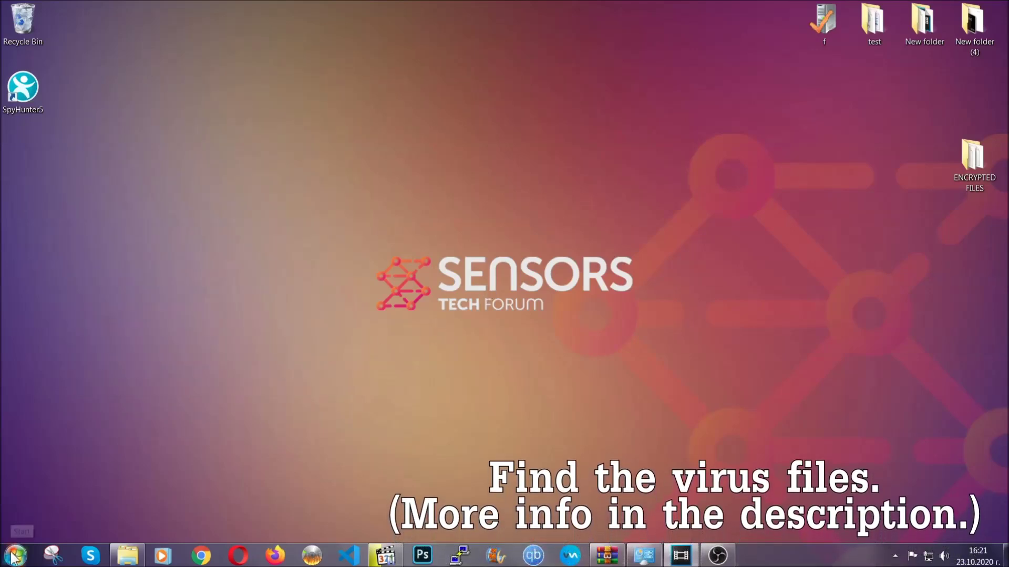
{"action": "key", "text": "super"}
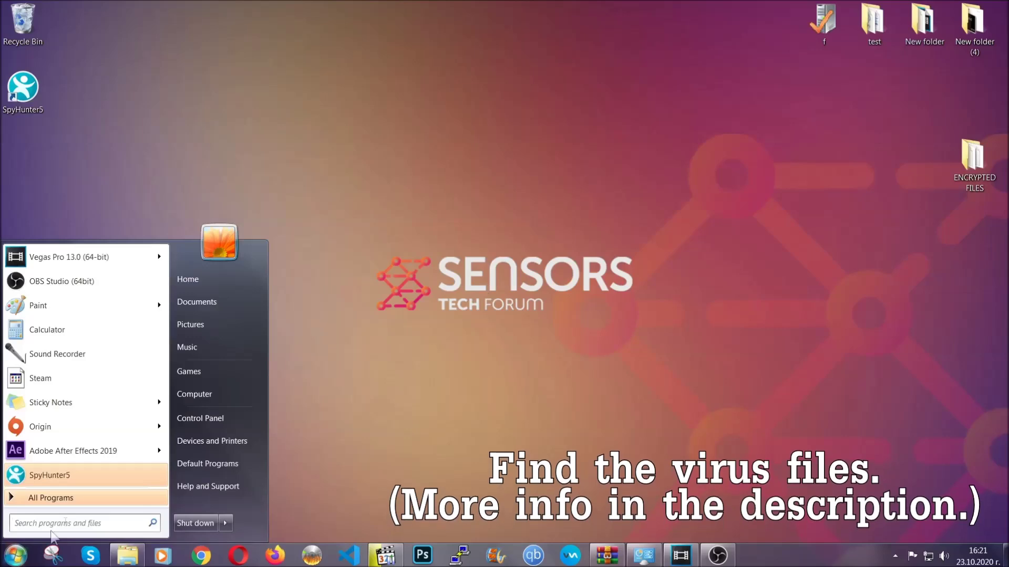
- Search the whole computer for 'fileextension:exe Example Vir'
{"action": "left_click", "coordinate": [209, 394]}
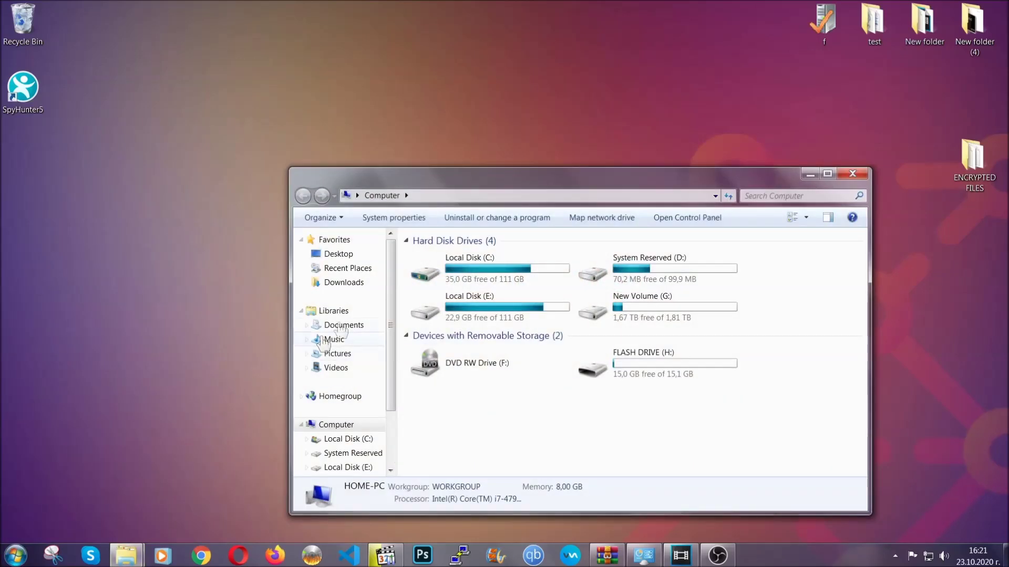
{"action": "left_click_drag", "start_coordinate": [547, 179], "coordinate": [482, 134]}
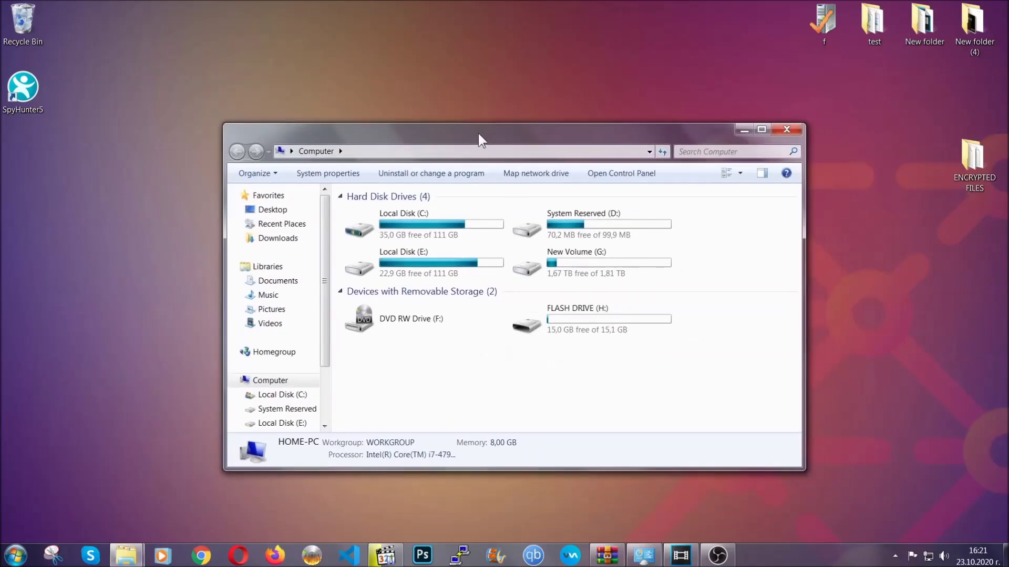
{"action": "left_click", "coordinate": [685, 151]}
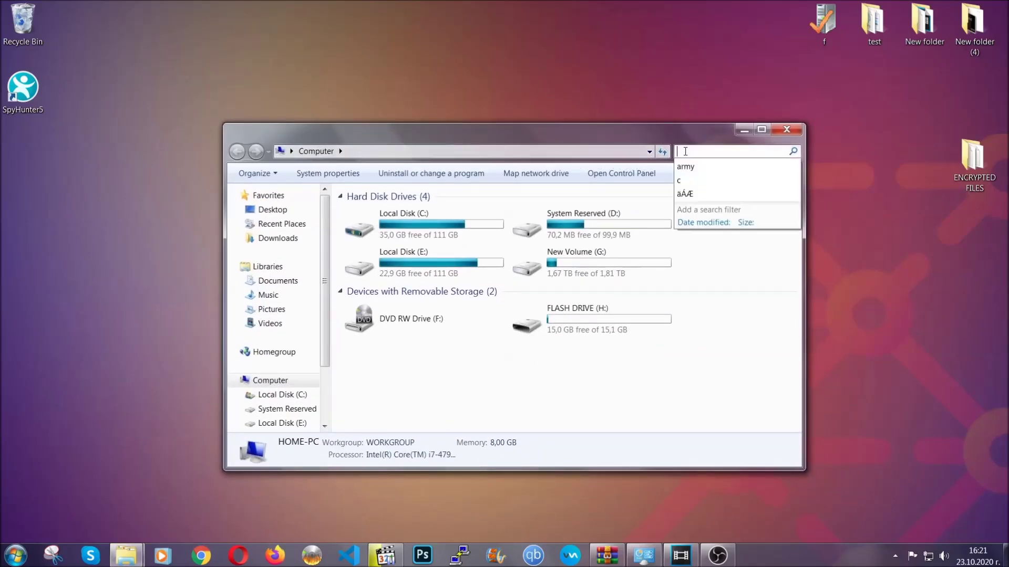
{"action": "type", "text": "file"}
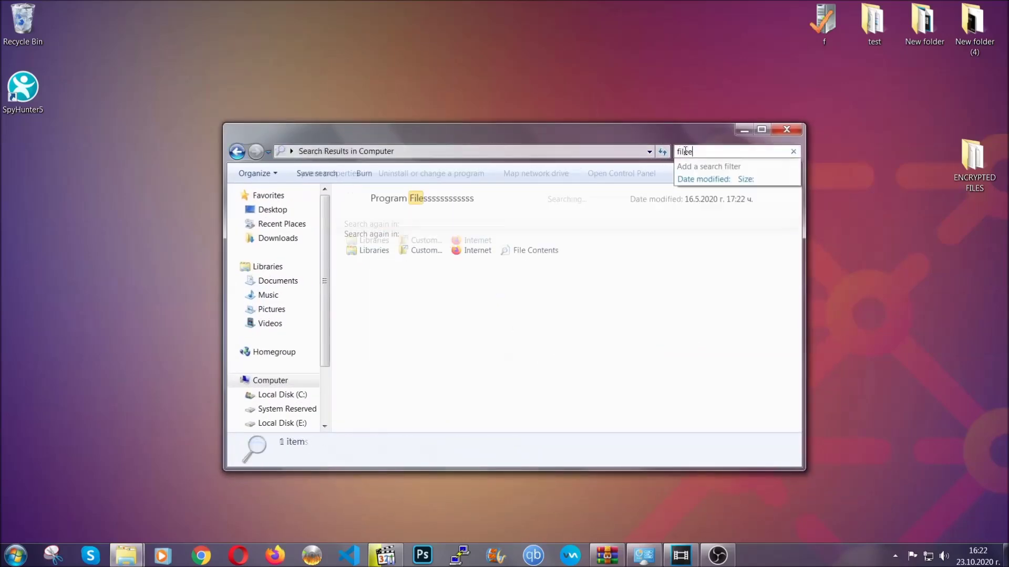
{"action": "type", "text": "extension:exe "}
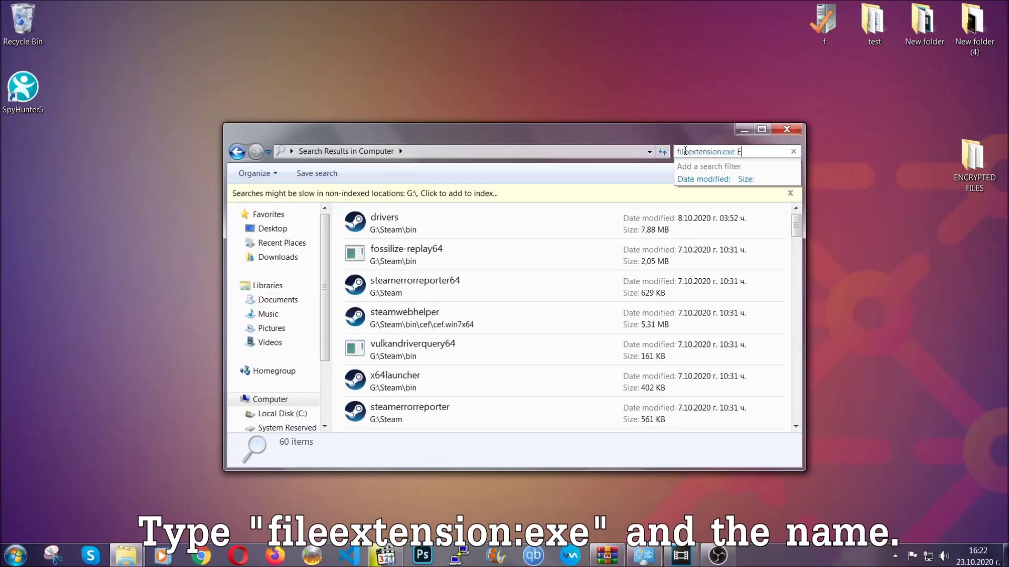
{"action": "type", "text": "Example Virus Name"}
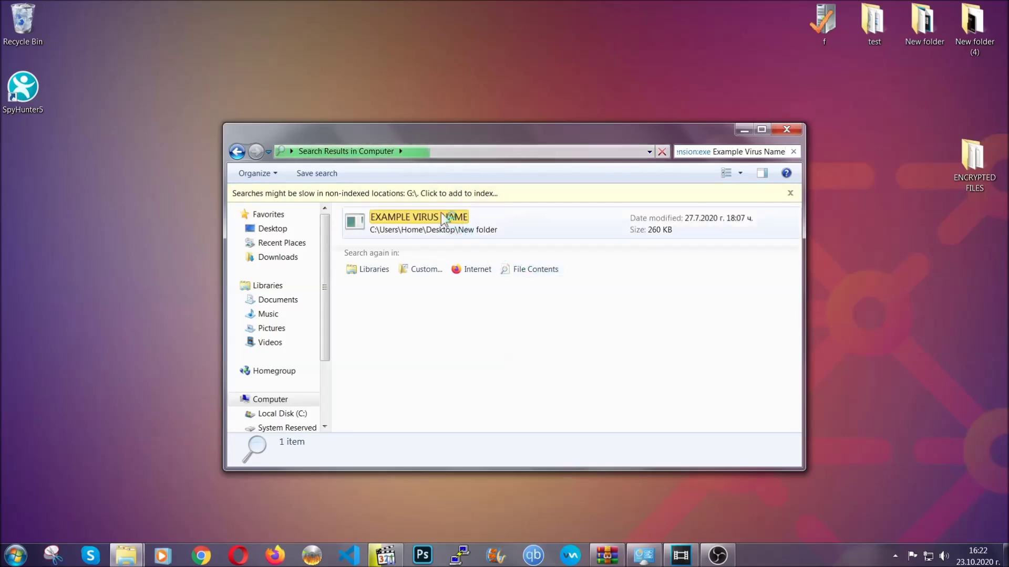
- Move the EXAMPLE VIRUS NAME result to the Recycle Bin and close the search window
{"action": "left_click", "coordinate": [440, 213]}
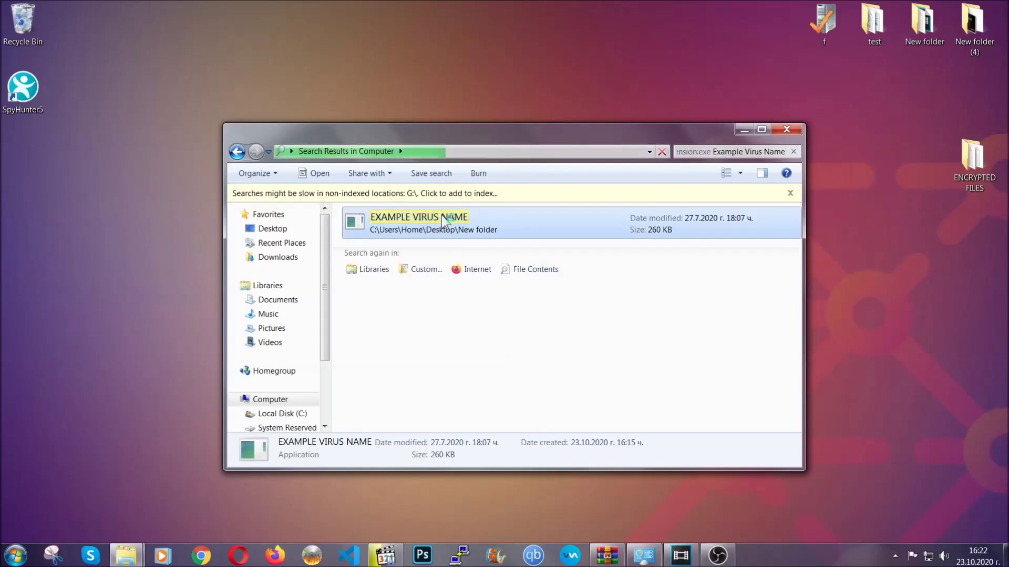
{"action": "right_click", "coordinate": [441, 215]}
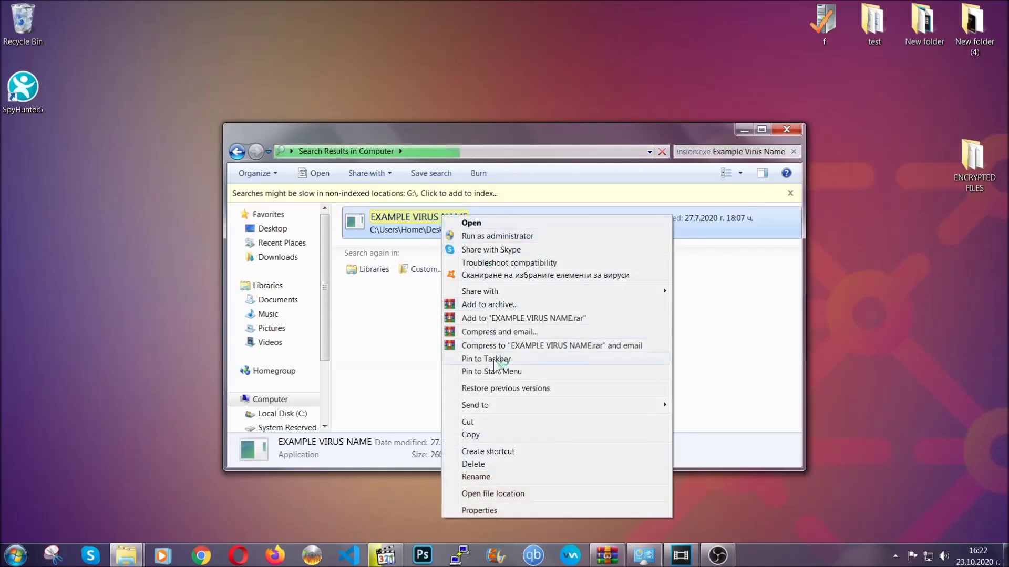
{"action": "left_click", "coordinate": [486, 465]}
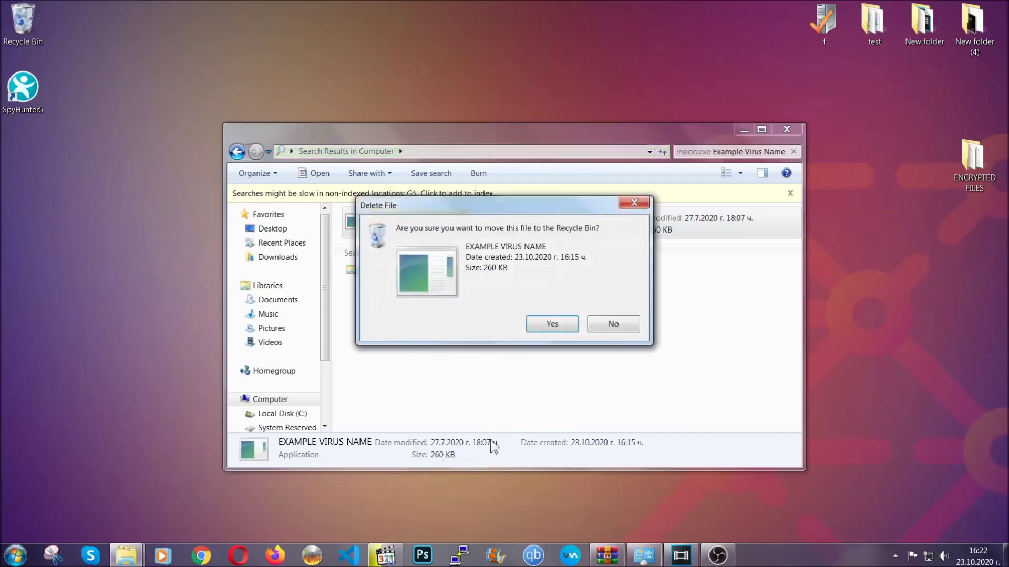
{"action": "left_click", "coordinate": [551, 324]}
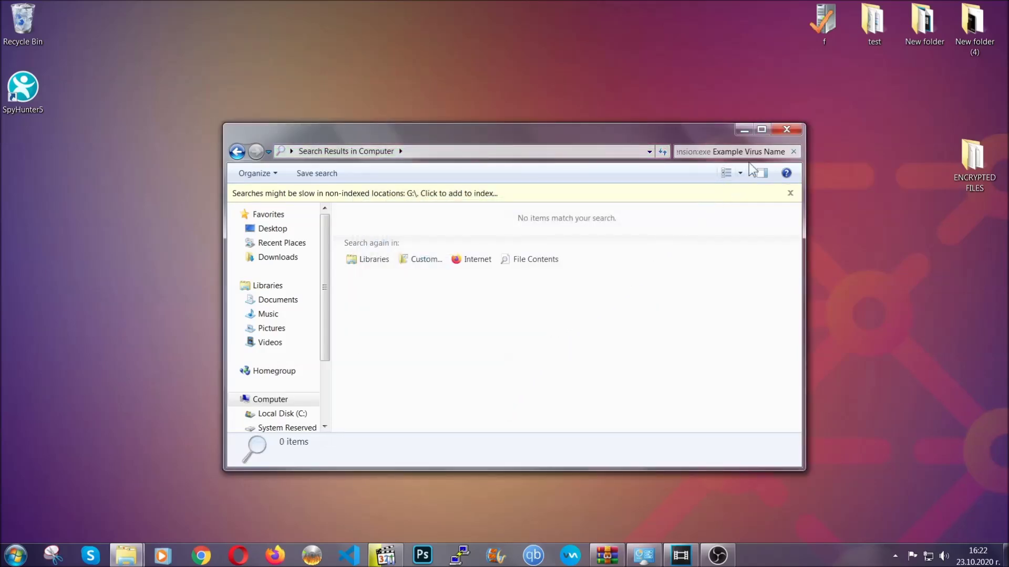
{"action": "left_click", "coordinate": [786, 129]}
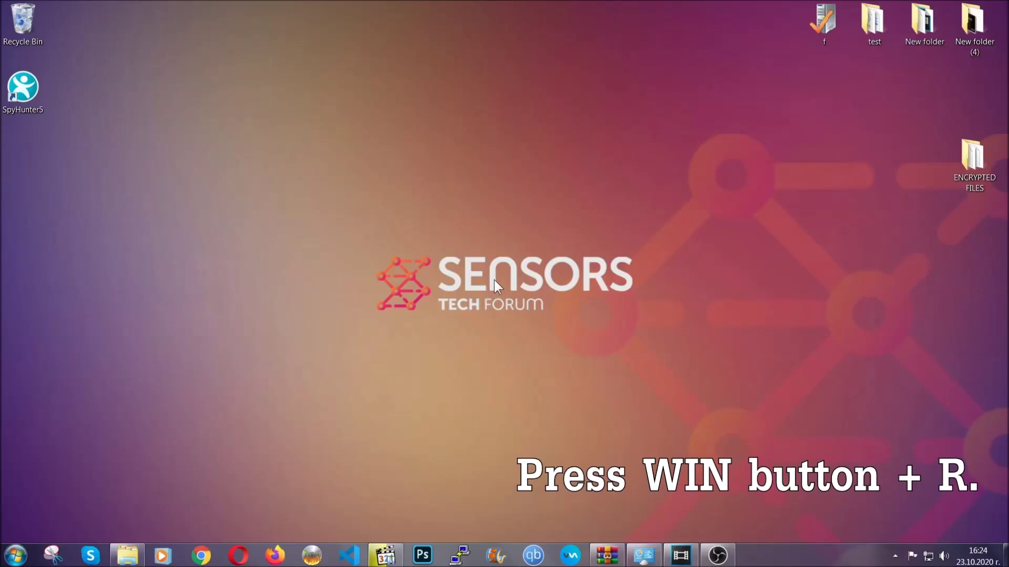
- Run REGEDIT from the Win+R dialog in place of the pre-filled cmd entry
{"action": "key", "text": "super+r"}
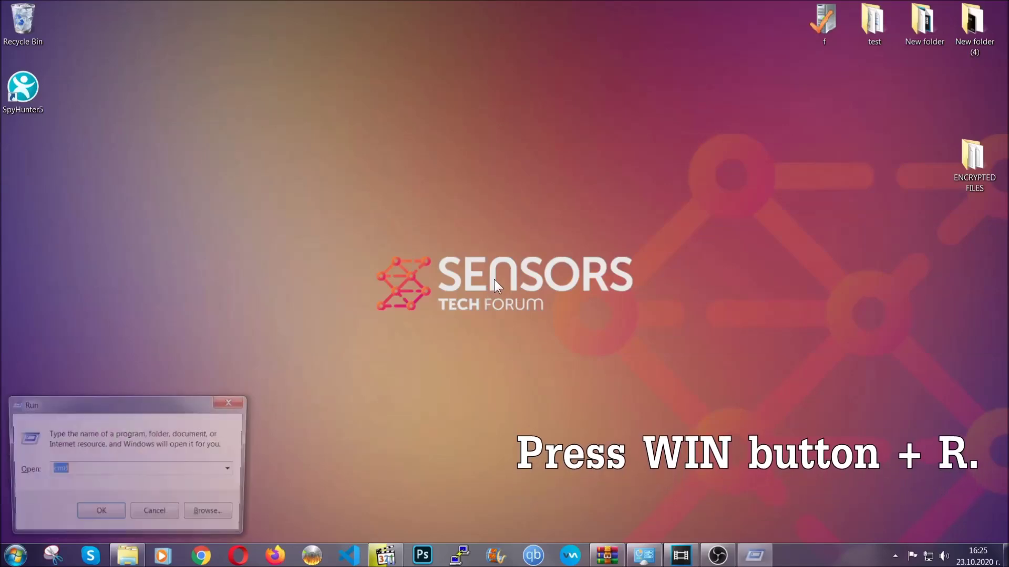
{"action": "left_click", "coordinate": [110, 474]}
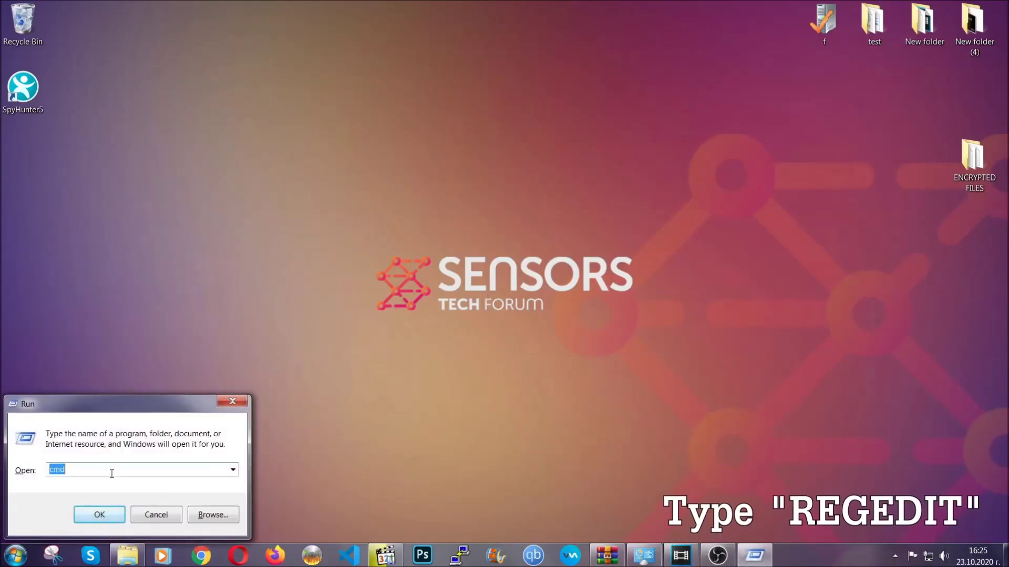
{"action": "key", "text": "BackSpace"}
{"action": "key", "text": "BackSpace"}
{"action": "key", "text": "BackSpace"}
{"action": "type", "text": "REG"}
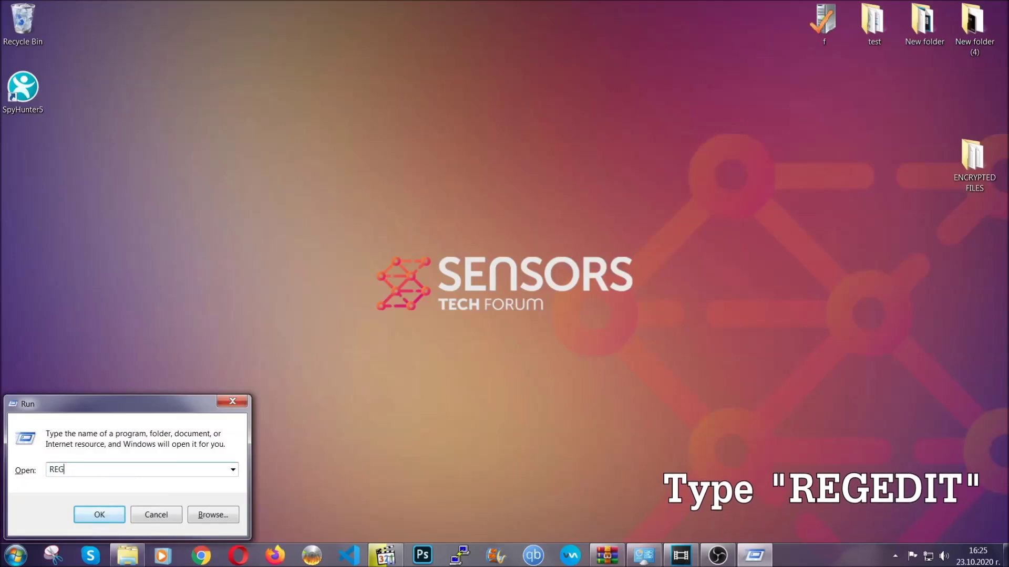
{"action": "type", "text": "EDIT"}
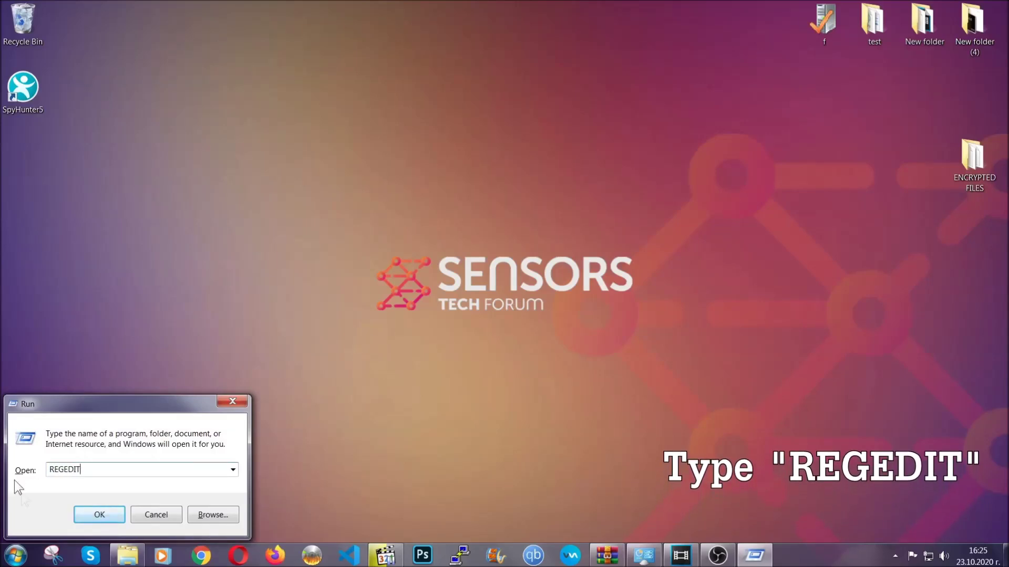
{"action": "left_click", "coordinate": [88, 512]}
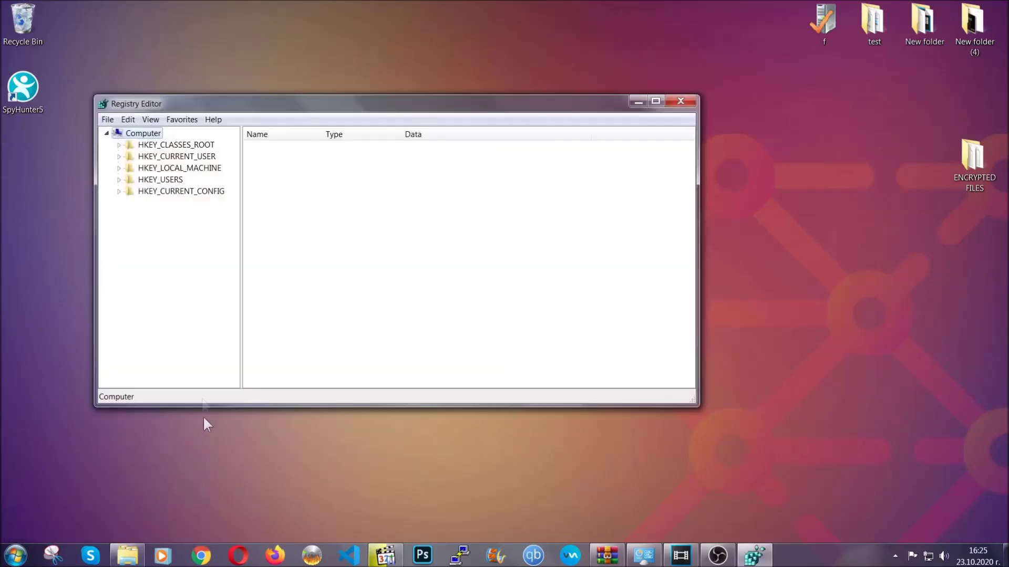
- Export the entire registry (range All) to the Desktop as BACKUP.reg
{"action": "left_click", "coordinate": [107, 120]}
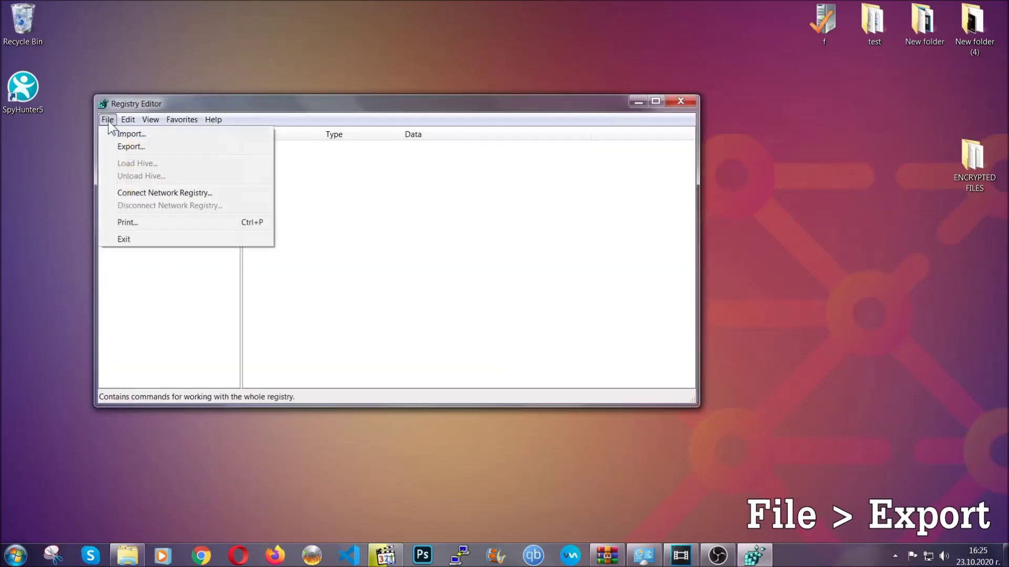
{"action": "left_click", "coordinate": [131, 145]}
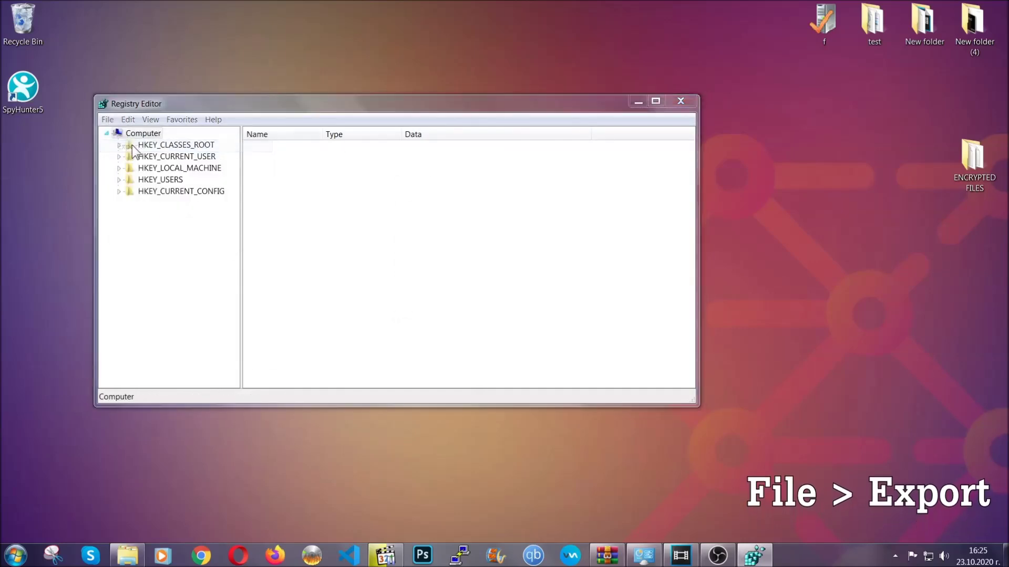
{"action": "left_click", "coordinate": [131, 221]}
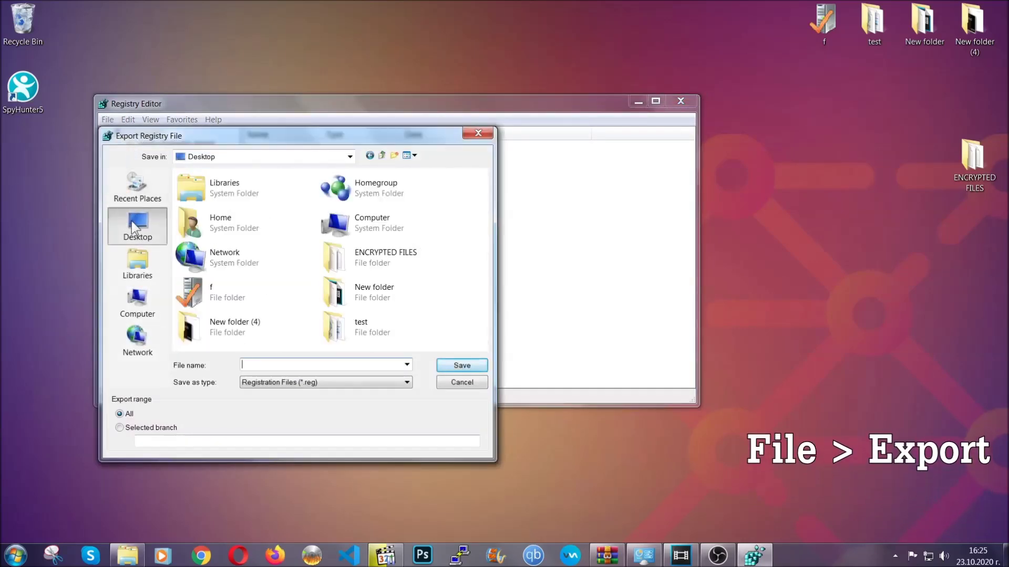
{"action": "left_click", "coordinate": [119, 414]}
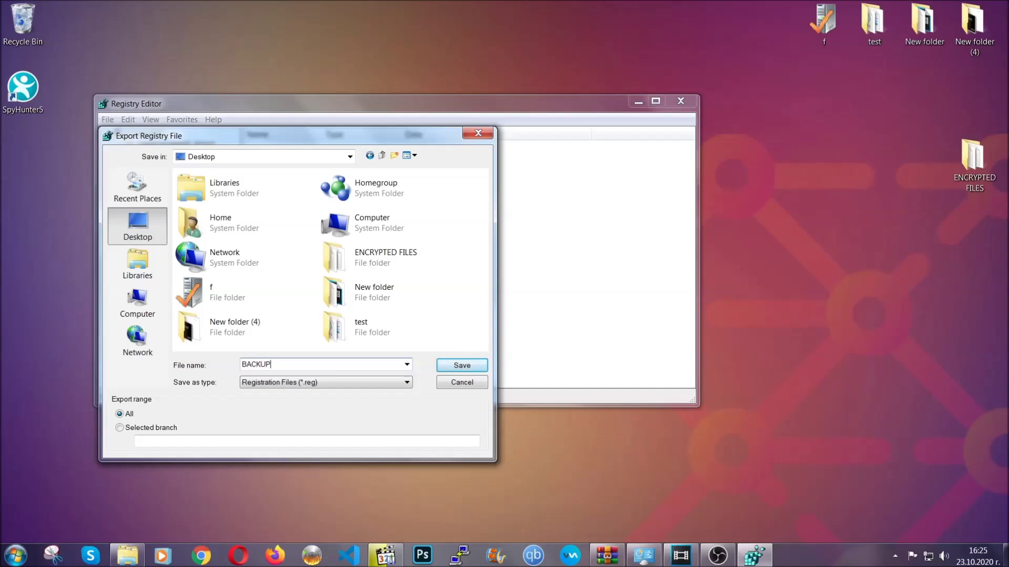
{"action": "left_click", "coordinate": [454, 367]}
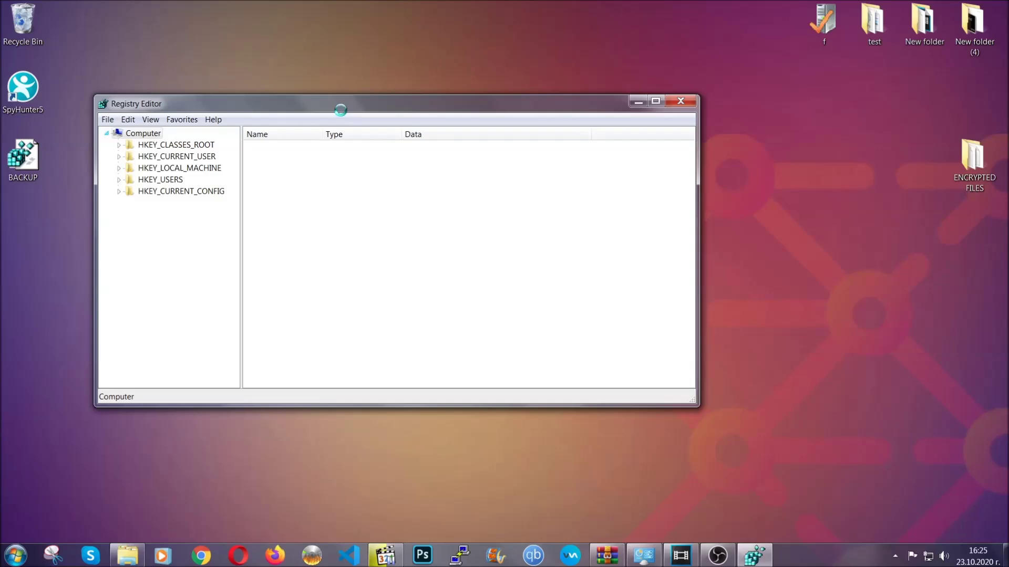
{"action": "left_click_drag", "start_coordinate": [340, 110], "coordinate": [440, 142]}
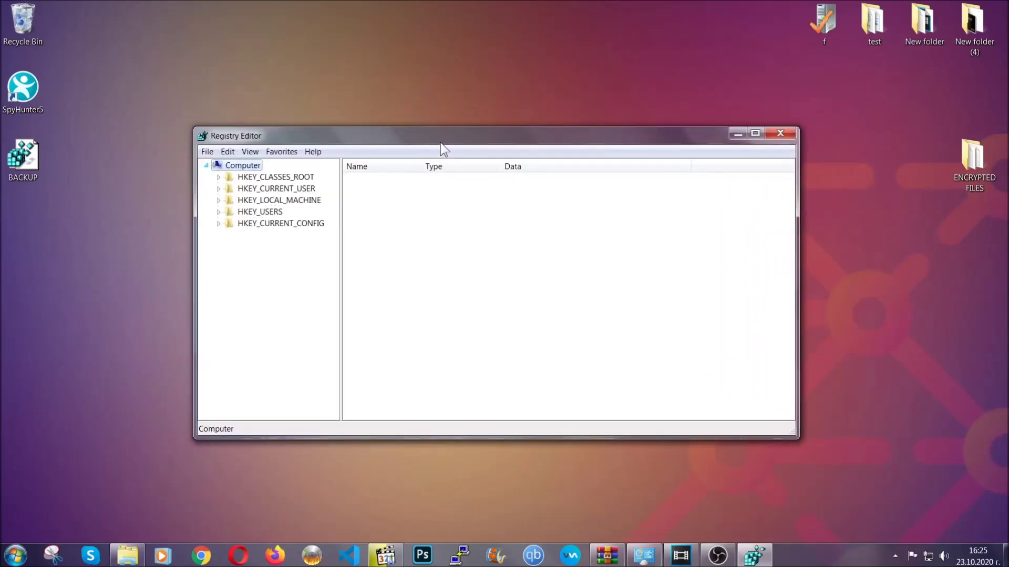
- Search the registry with Ctrl+F for 'RunOnce' to open that CurrentVersion key
{"action": "left_click", "coordinate": [207, 153]}
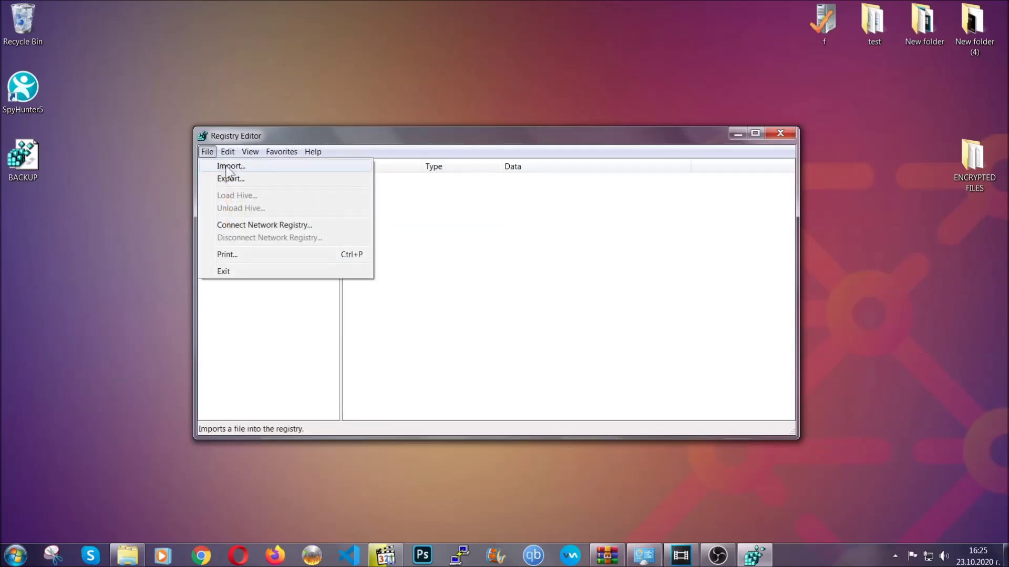
{"action": "left_click", "coordinate": [208, 153]}
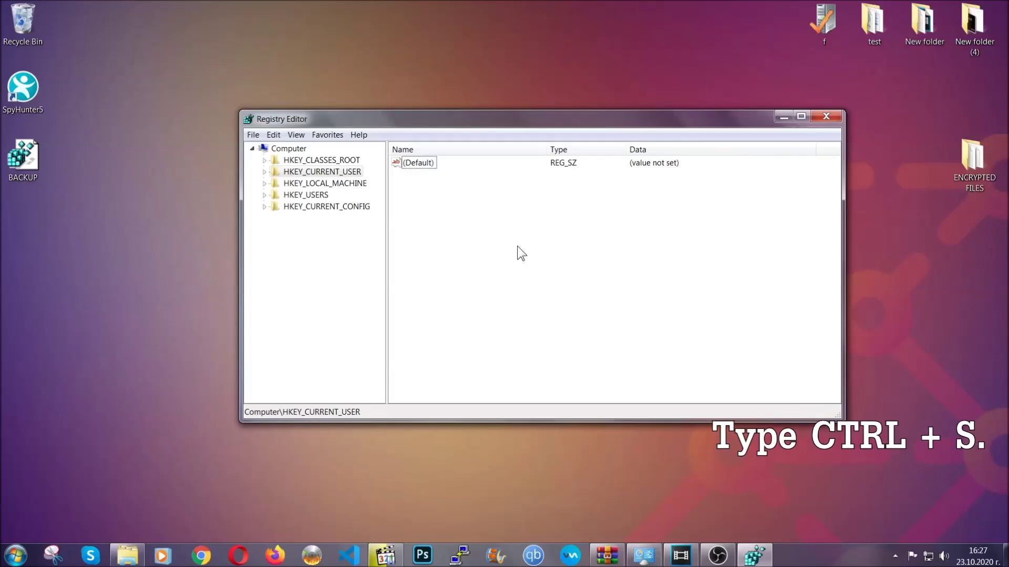
{"action": "key", "text": "ctrl+f"}
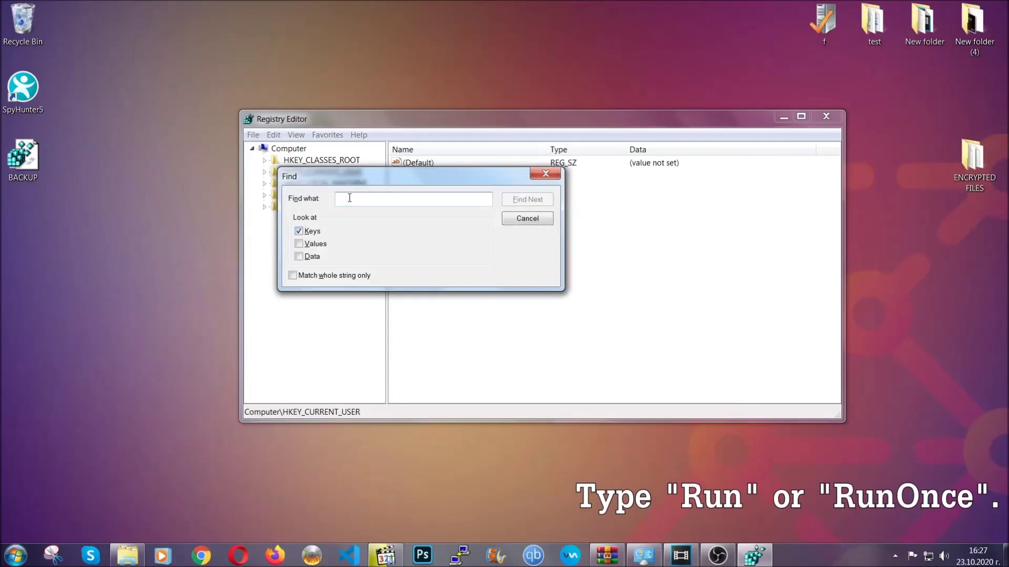
{"action": "type", "text": "RunO"}
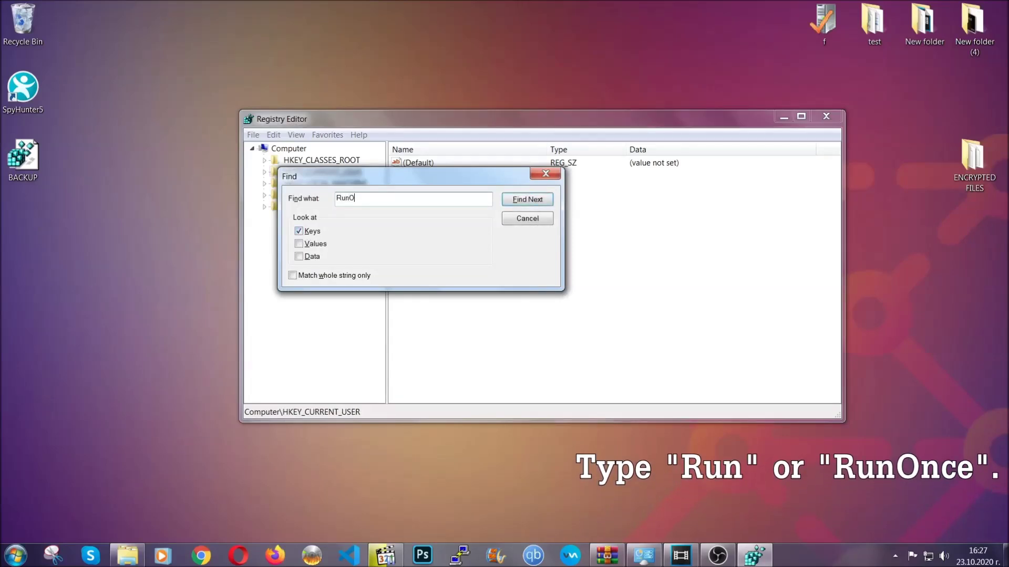
{"action": "type", "text": "nce"}
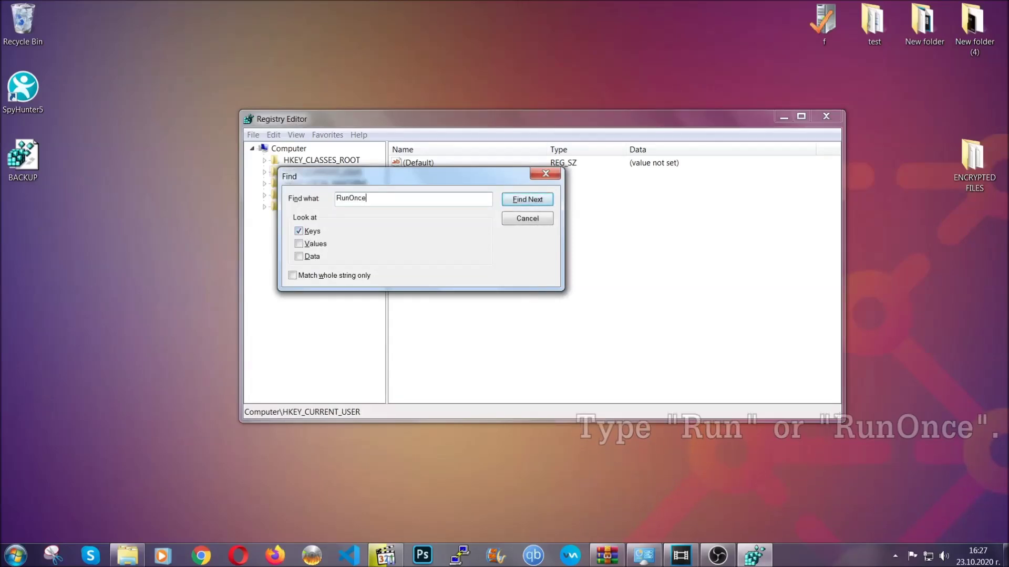
{"action": "left_click", "coordinate": [538, 201]}
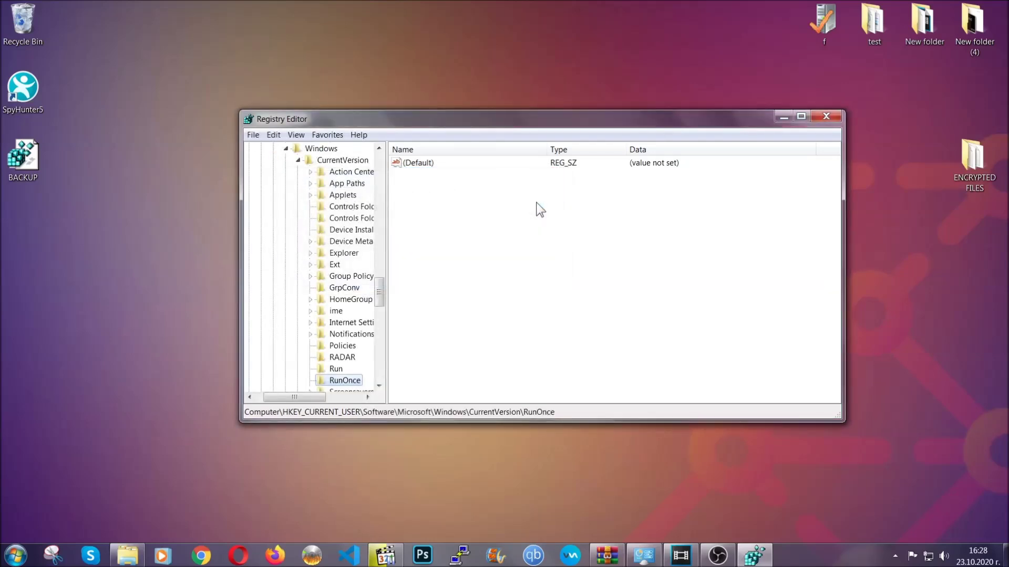
- Delete THE VIRUS value from the Run key and close Registry Editor
{"action": "left_click_drag", "start_coordinate": [382, 286], "coordinate": [381, 306]}
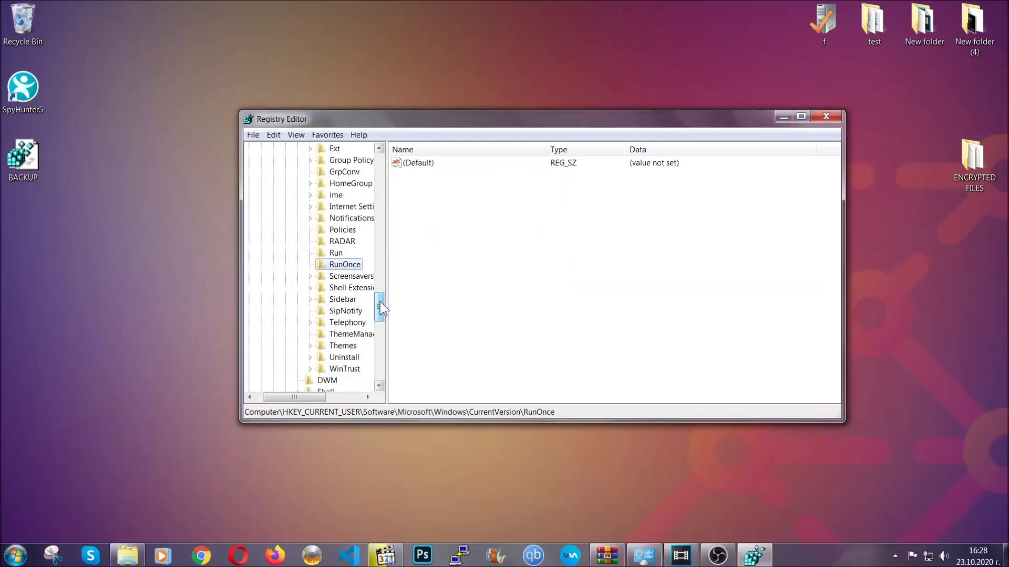
{"action": "left_click", "coordinate": [335, 252]}
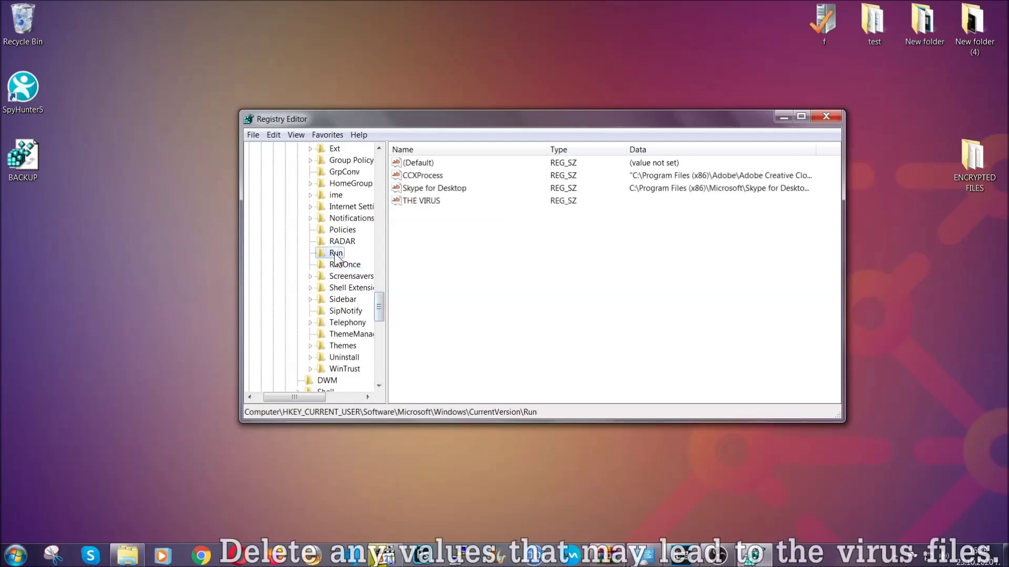
{"action": "left_click", "coordinate": [414, 202]}
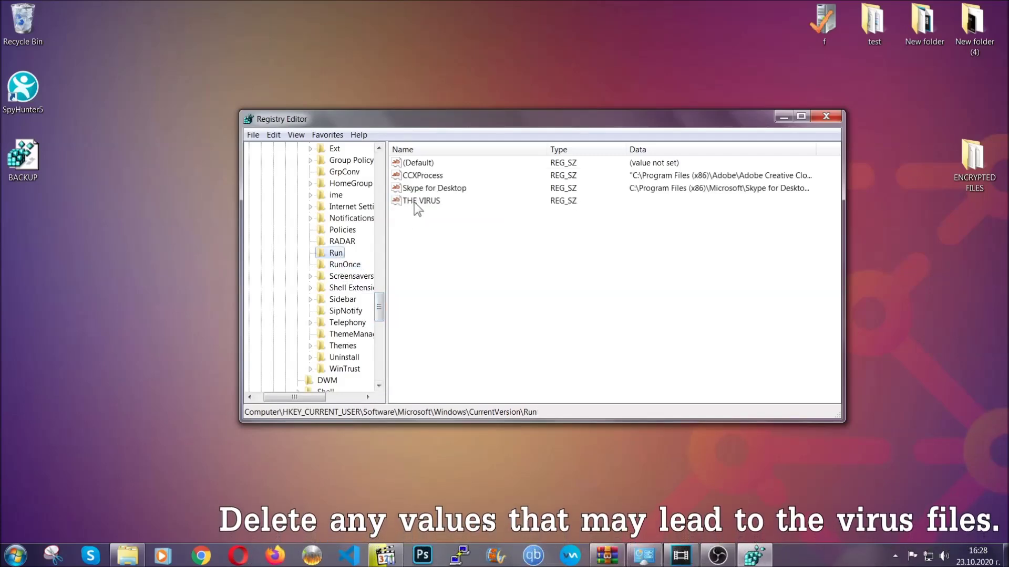
{"action": "right_click", "coordinate": [414, 202]}
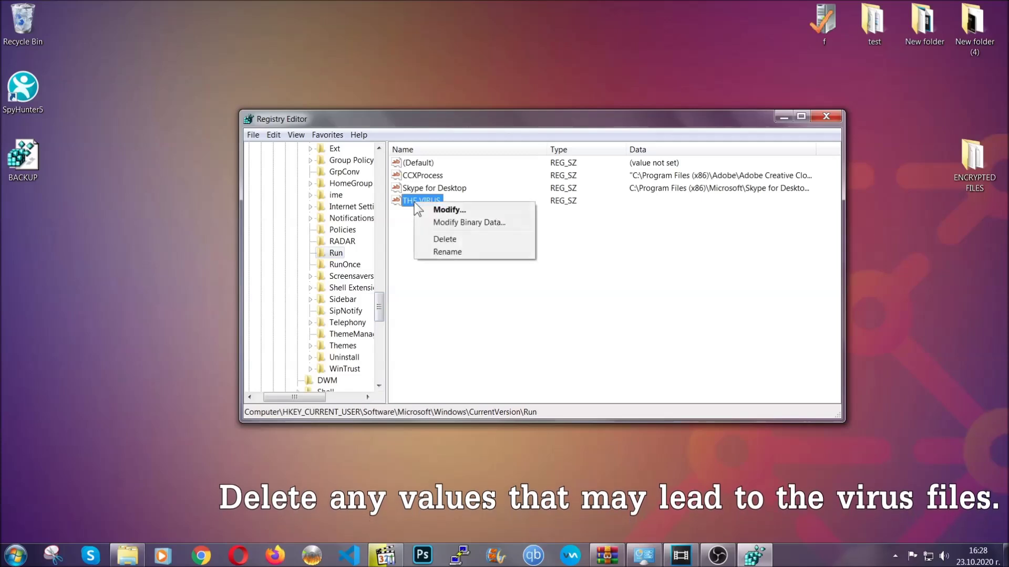
{"action": "left_click", "coordinate": [436, 238]}
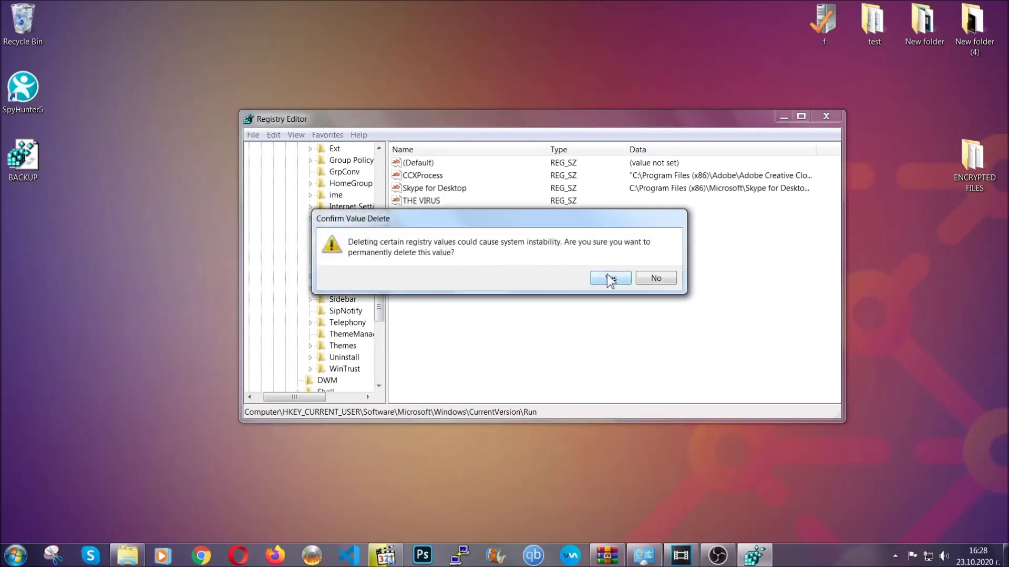
{"action": "left_click", "coordinate": [609, 278]}
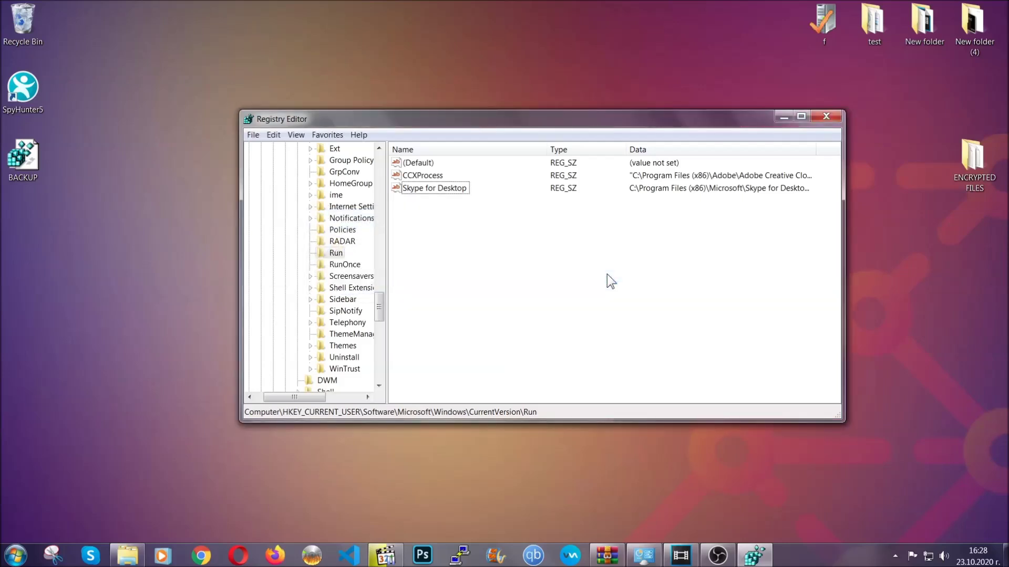
{"action": "left_click", "coordinate": [833, 115]}
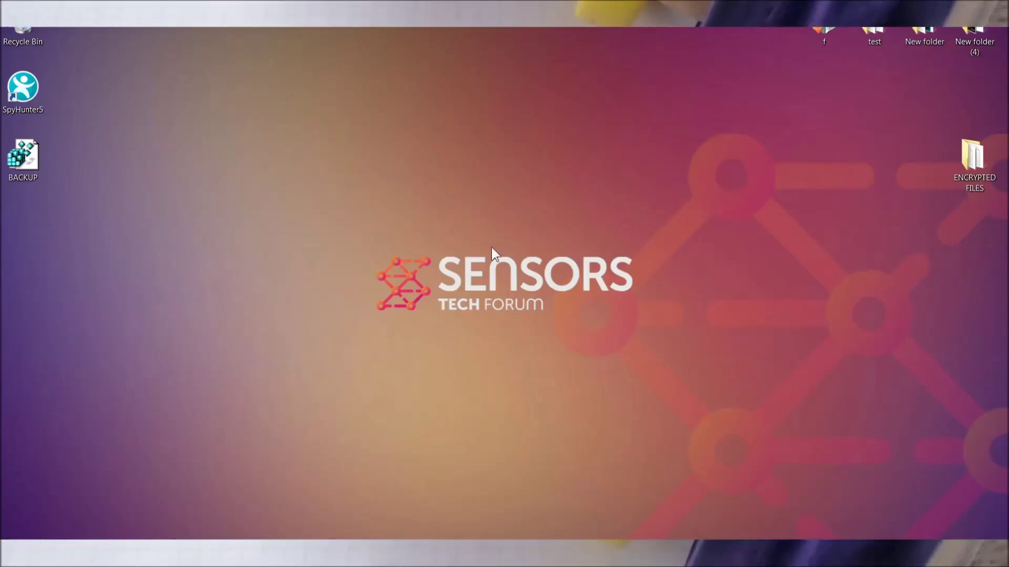